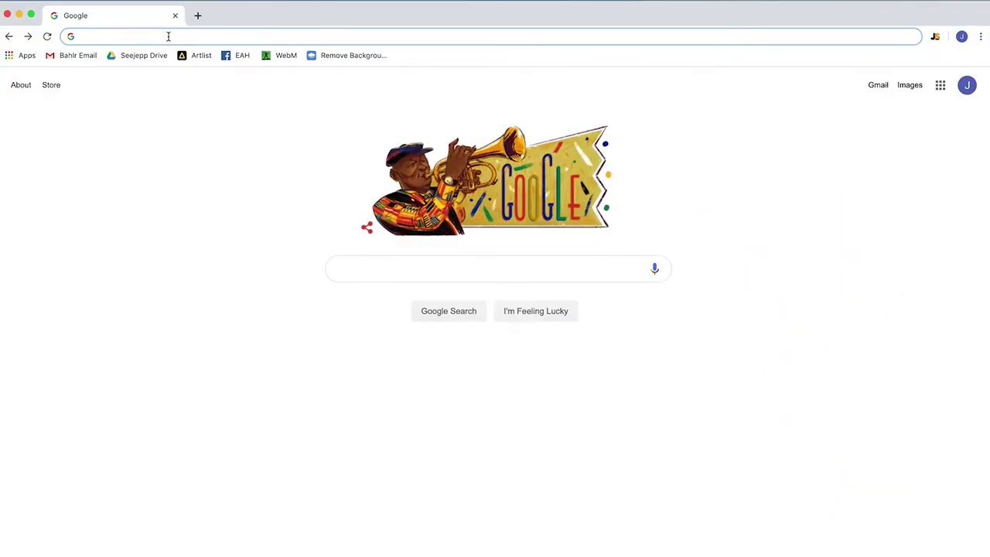
- Load thingiverse.com in Chrome, then go to tinkercad.com
{"action": "type", "text": "thingiverse."}
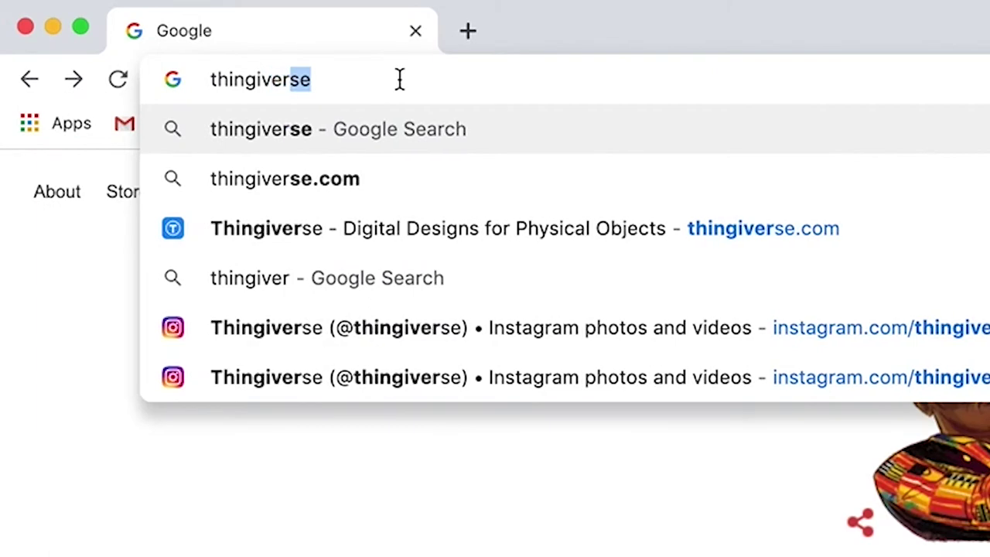
{"action": "type", "text": "com"}
{"action": "key", "text": "Return"}
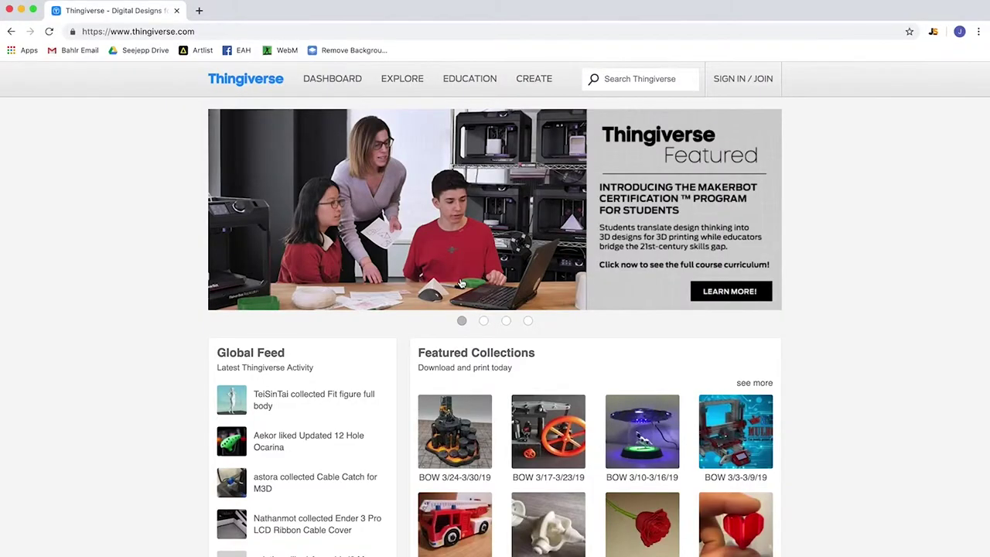
{"action": "left_click", "coordinate": [203, 31]}
{"action": "type", "text": "tinkercad.com"}
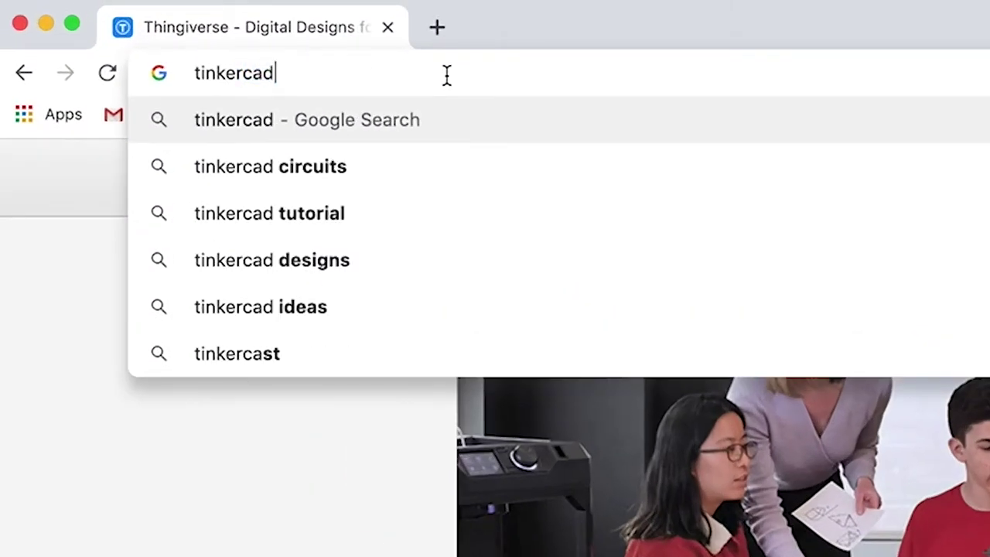
{"action": "key", "text": "Return"}
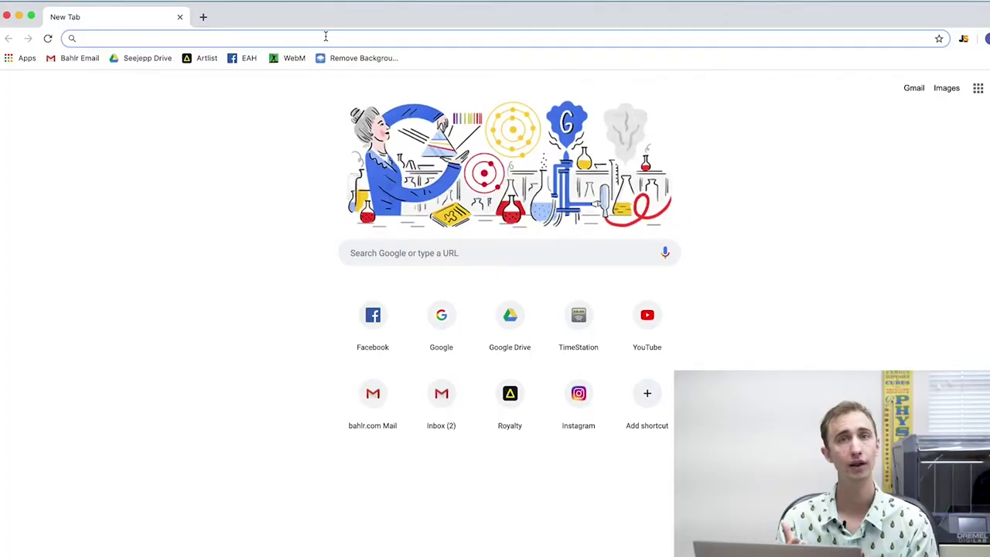
- Load cloud.3dprinteros.com and switch to the sign-up form
{"action": "type", "text": "cloud"}
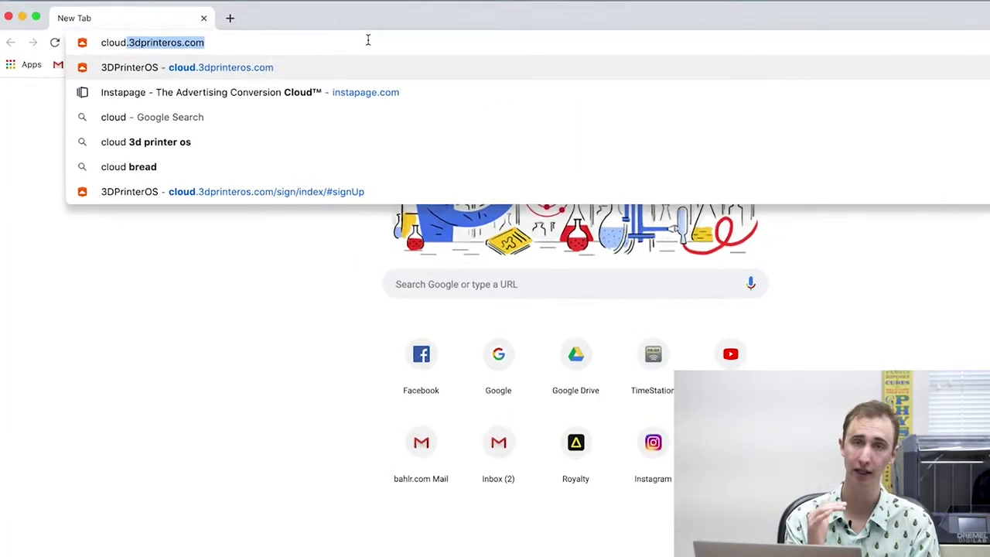
{"action": "type", "text": ".3dprint"}
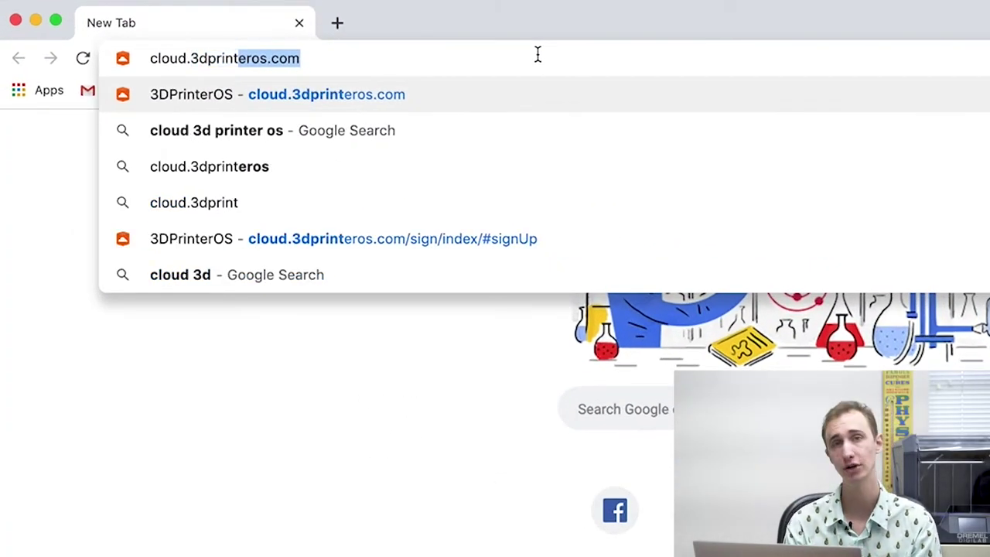
{"action": "type", "text": "eros."}
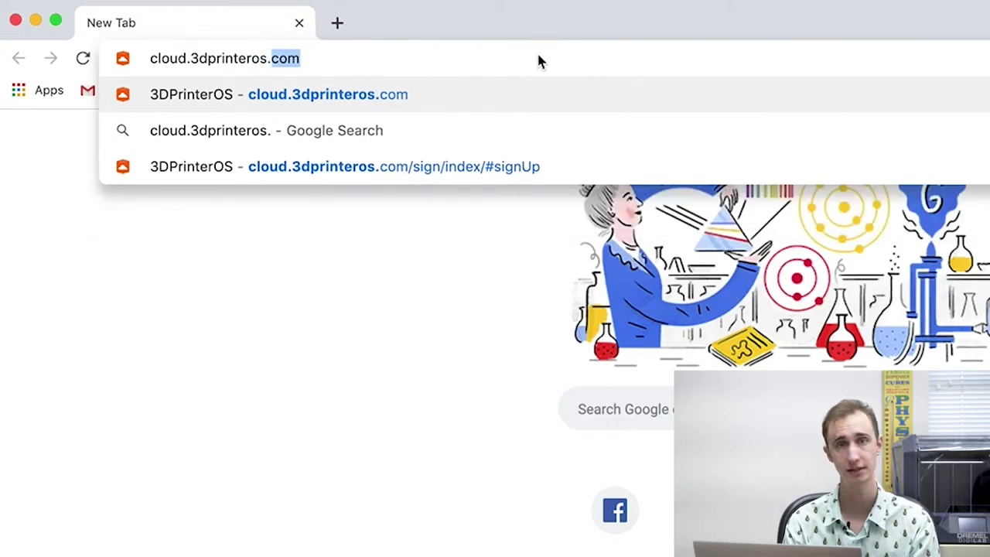
{"action": "key", "text": "Return"}
{"action": "left_click", "coordinate": [491, 180]}
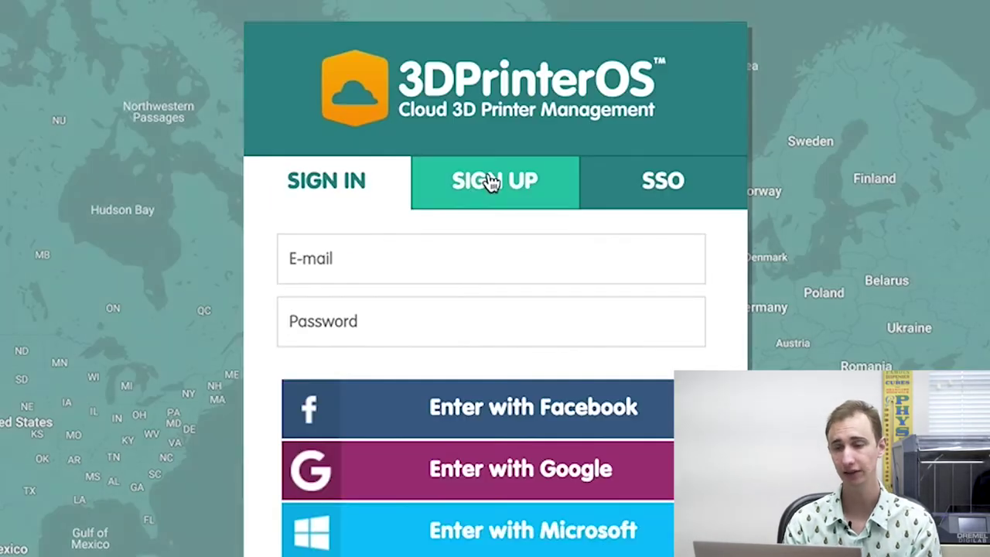
- Fill in the first name, last name, contact e-mail and account password
{"action": "left_click", "coordinate": [487, 258]}
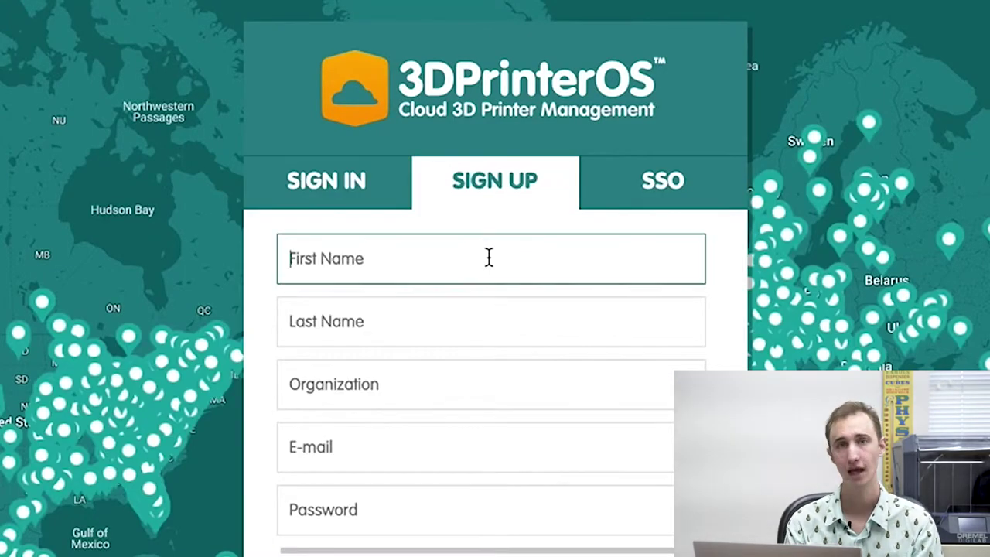
{"action": "left_click", "coordinate": [222, 375]}
{"action": "left_click", "coordinate": [322, 324]}
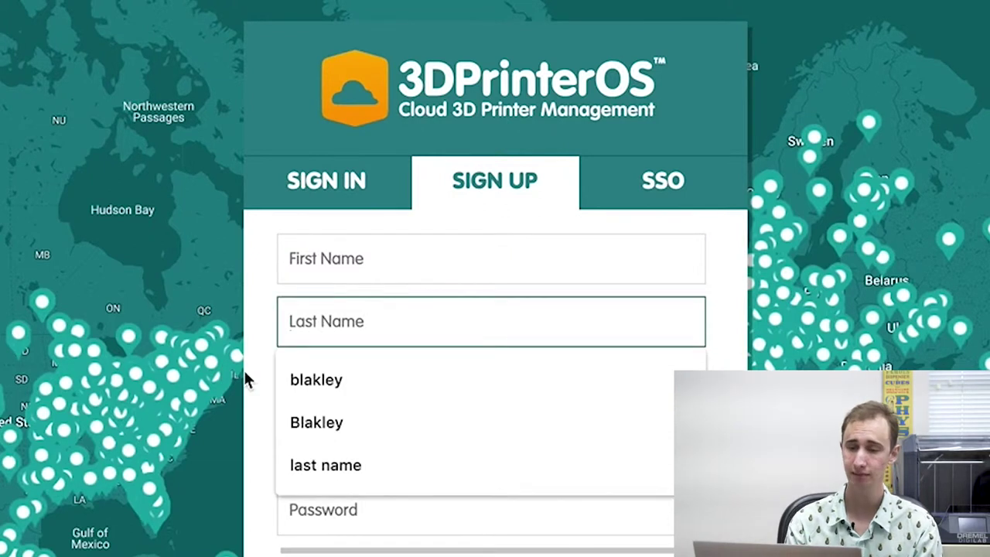
{"action": "left_click", "coordinate": [248, 376]}
{"action": "left_click", "coordinate": [338, 457]}
{"action": "left_click", "coordinate": [244, 472]}
{"action": "left_click", "coordinate": [338, 514]}
{"action": "left_click", "coordinate": [236, 491]}
- Enter 'Community Library Network' as the organization and accept all terms and consents
{"action": "left_click", "coordinate": [353, 389]}
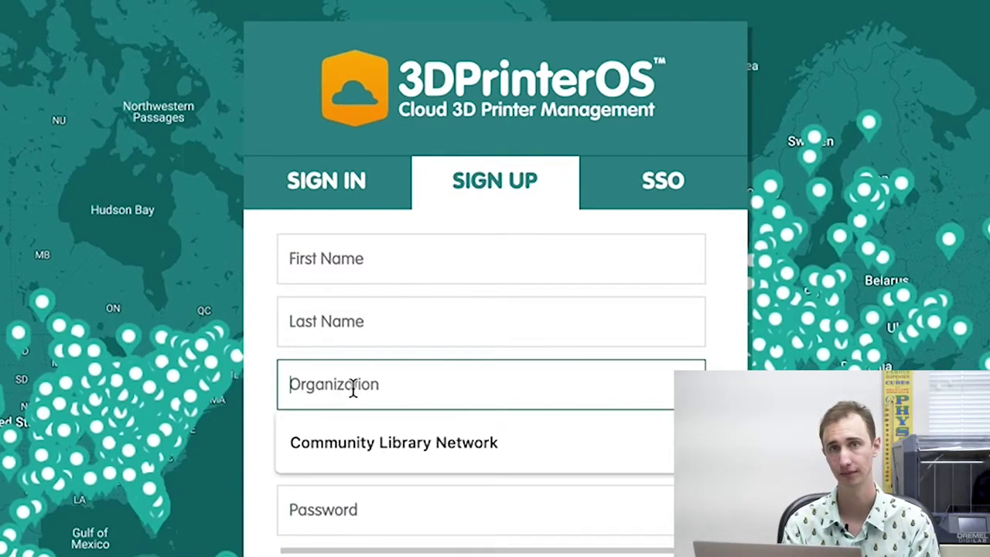
{"action": "type", "text": "Communit"}
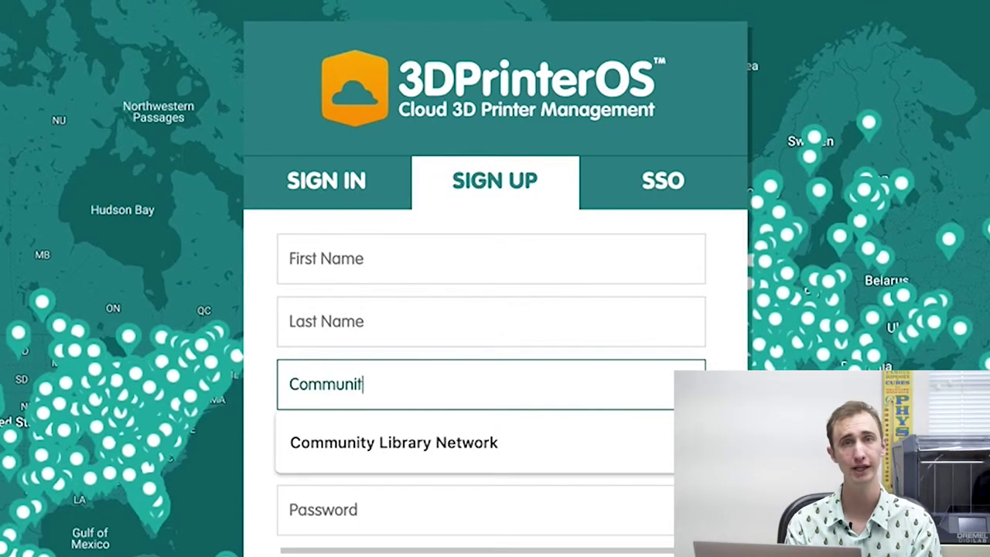
{"action": "type", "text": "y Library Network"}
{"action": "scroll", "coordinate": [327, 514], "scroll_direction": "down", "scroll_amount": 4}
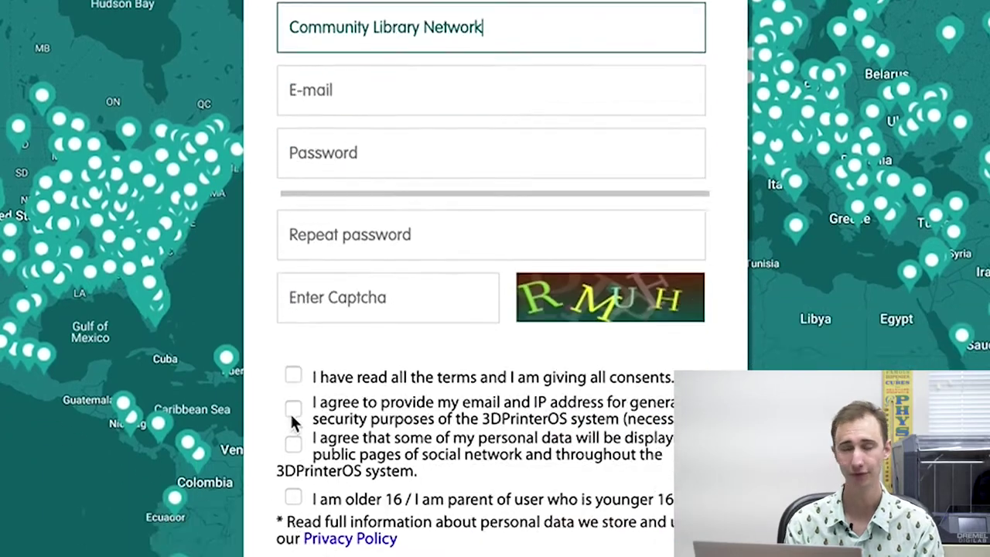
{"action": "left_click", "coordinate": [294, 145]}
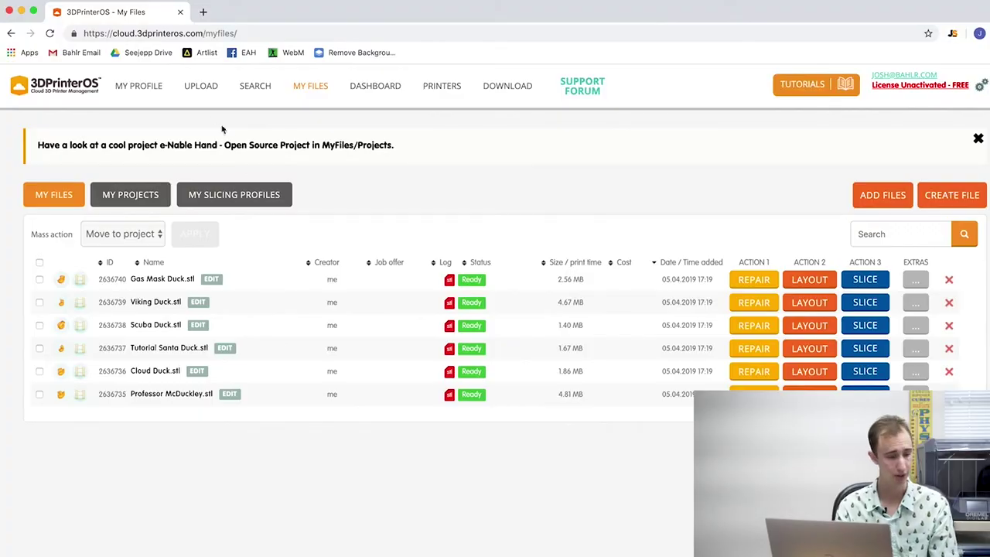
- Set the upload target to new project 'This is my first project' and bring up the file chooser
{"action": "left_click", "coordinate": [202, 88]}
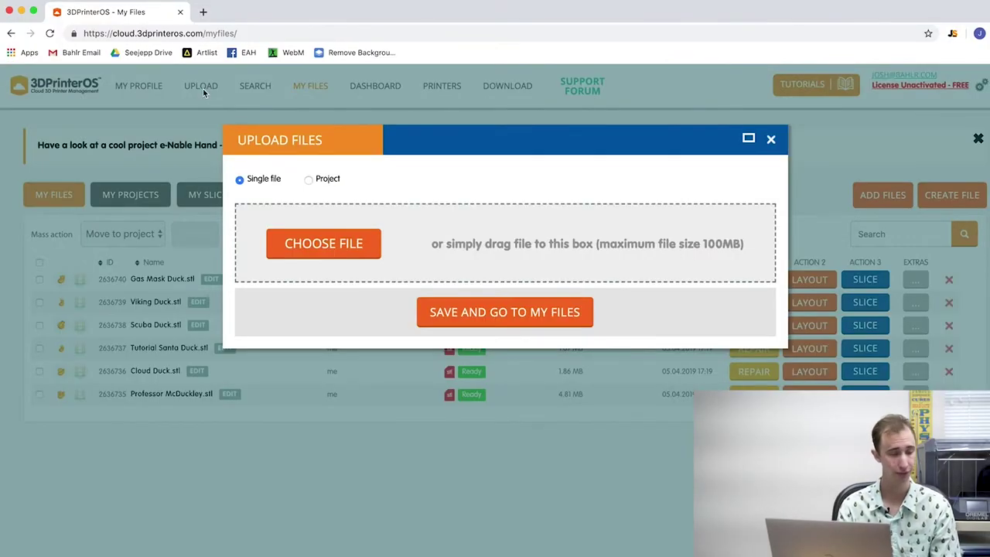
{"action": "left_click", "coordinate": [308, 180]}
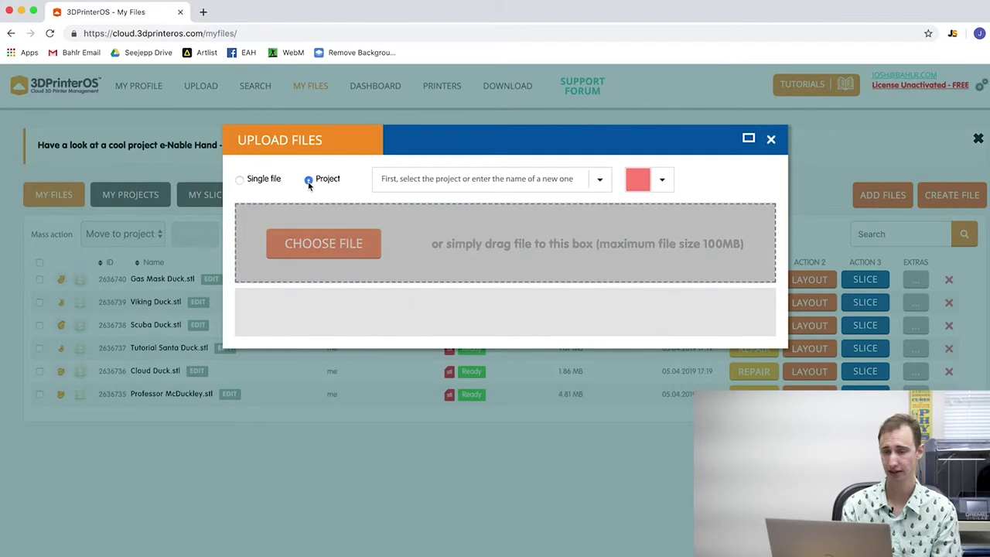
{"action": "left_click", "coordinate": [425, 180]}
{"action": "type", "text": "This"}
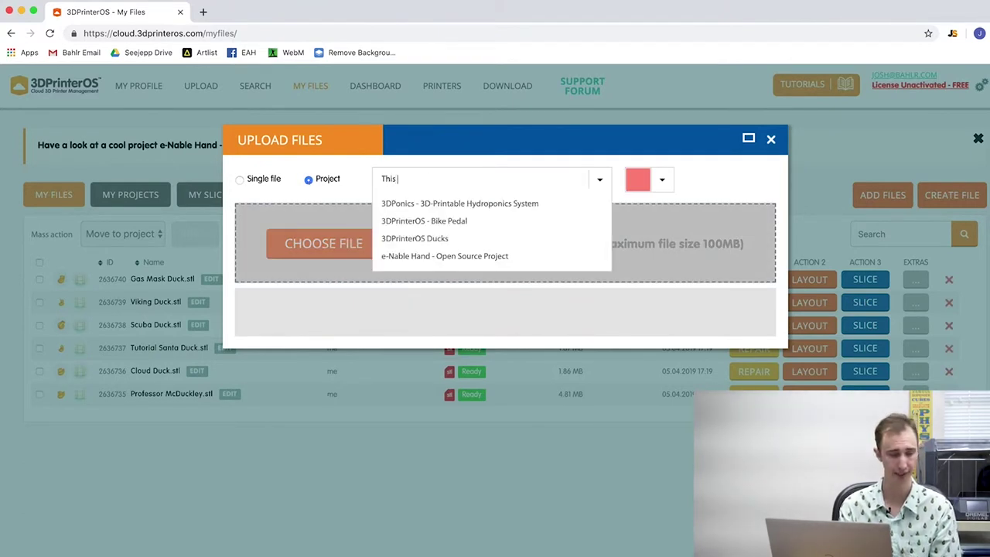
{"action": "type", "text": " is my first "}
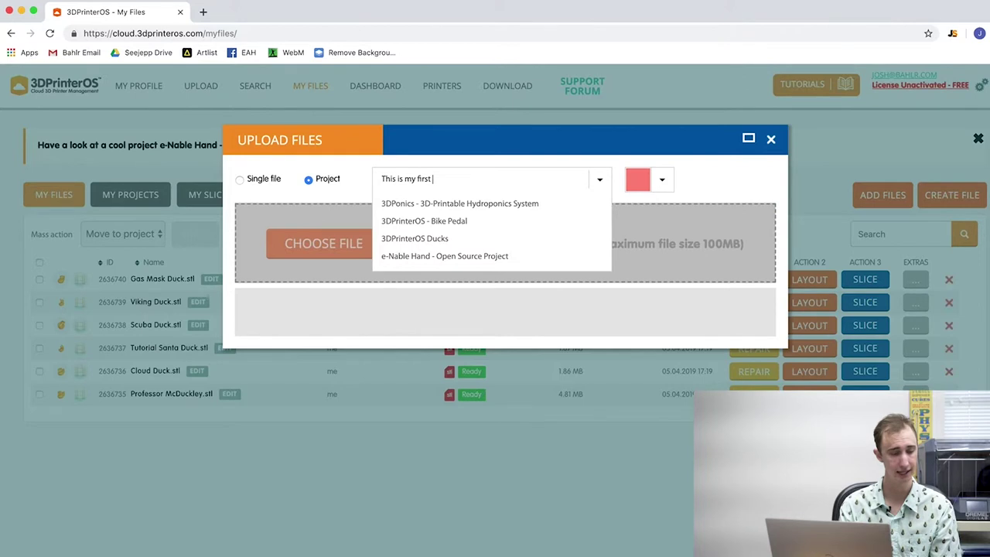
{"action": "type", "text": "project"}
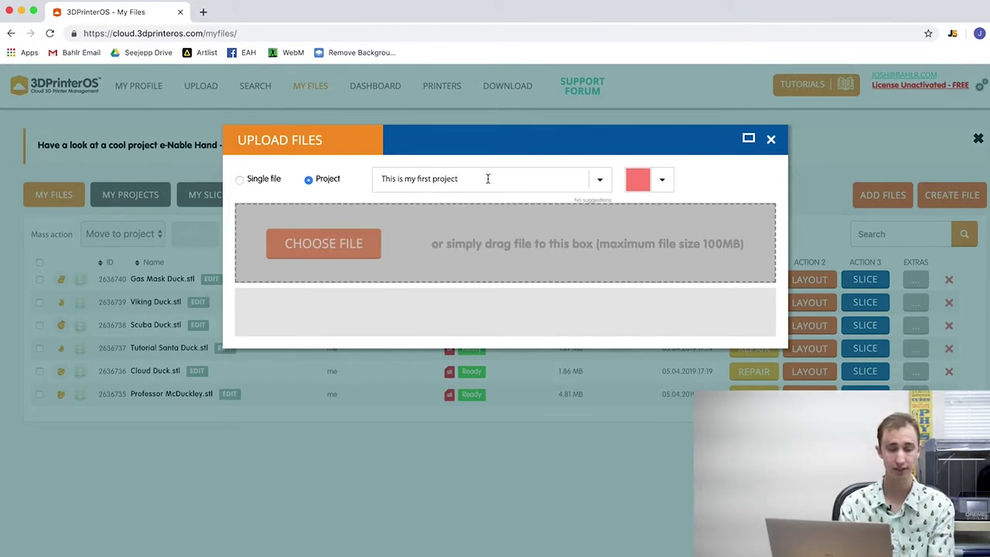
{"action": "key", "text": "Return"}
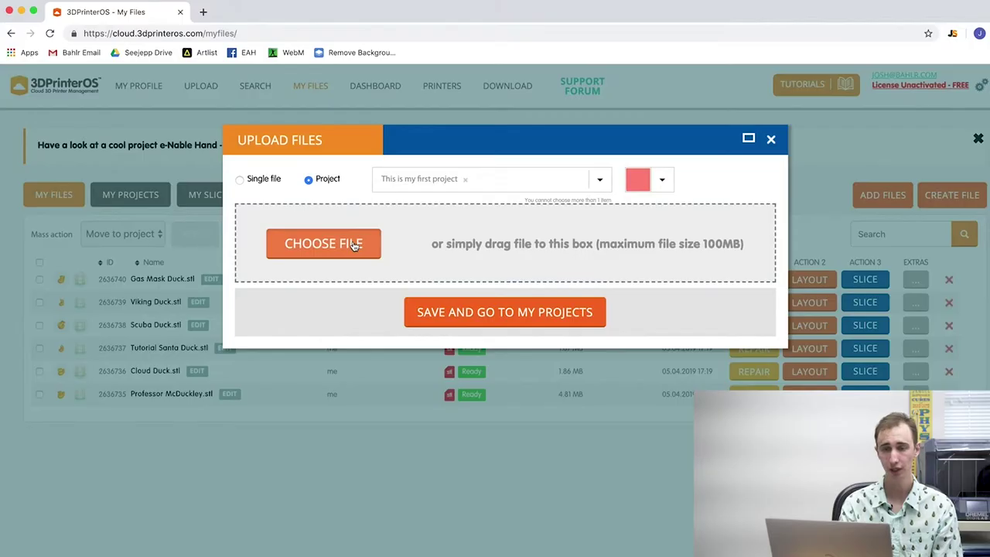
{"action": "left_click", "coordinate": [354, 240]}
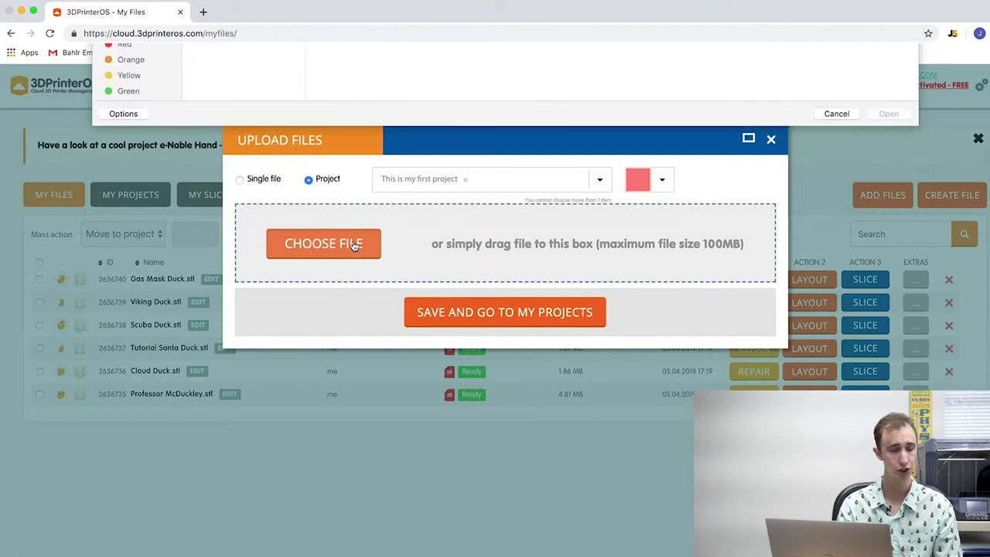
- Pick base.stl from Downloads > UFO abduction lamp > files for upload
{"action": "left_click", "coordinate": [137, 170]}
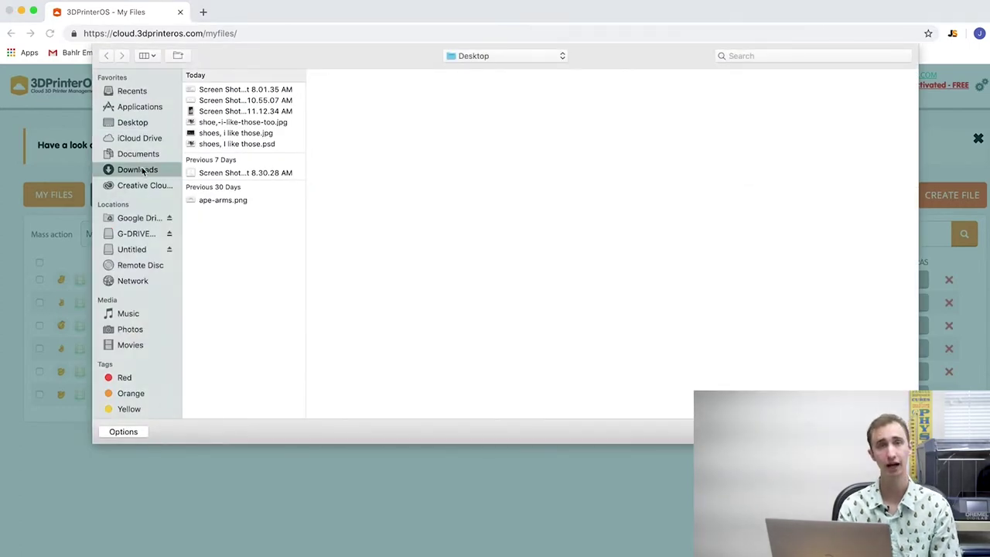
{"action": "left_click", "coordinate": [233, 122]}
{"action": "key", "text": "Right"}
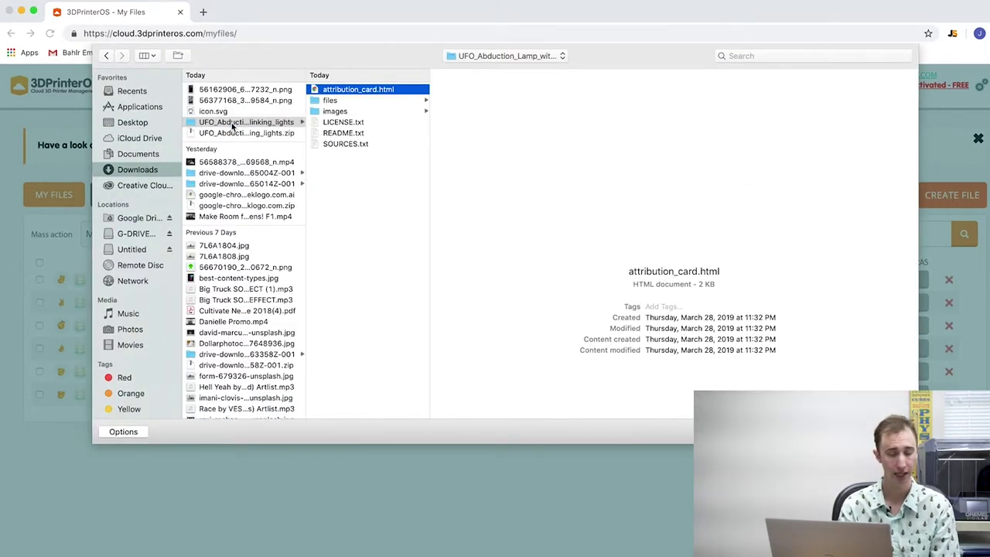
{"action": "key", "text": "Down"}
{"action": "key", "text": "Right"}
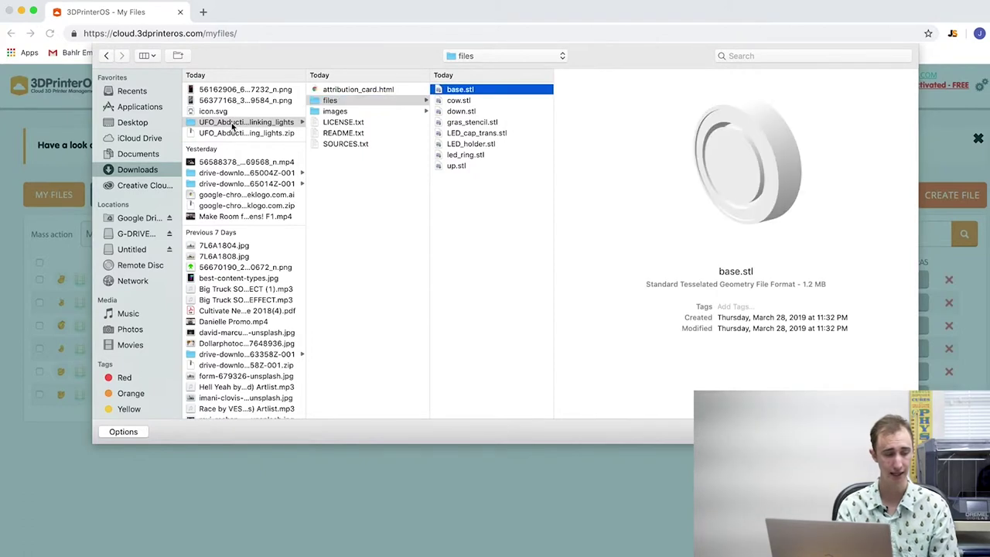
{"action": "key", "text": "Return"}
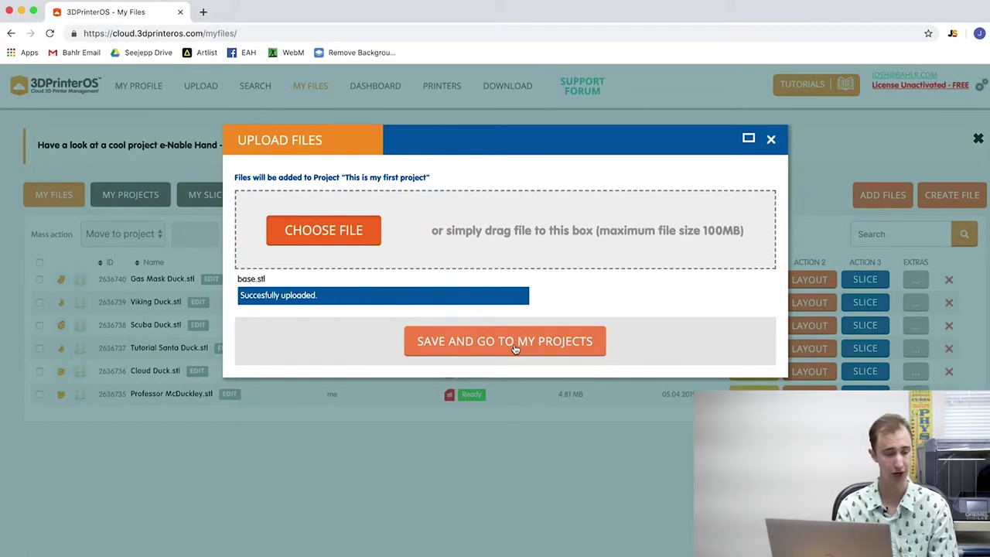
- Save the base.stl upload and go to My Projects
{"action": "left_click", "coordinate": [515, 349]}
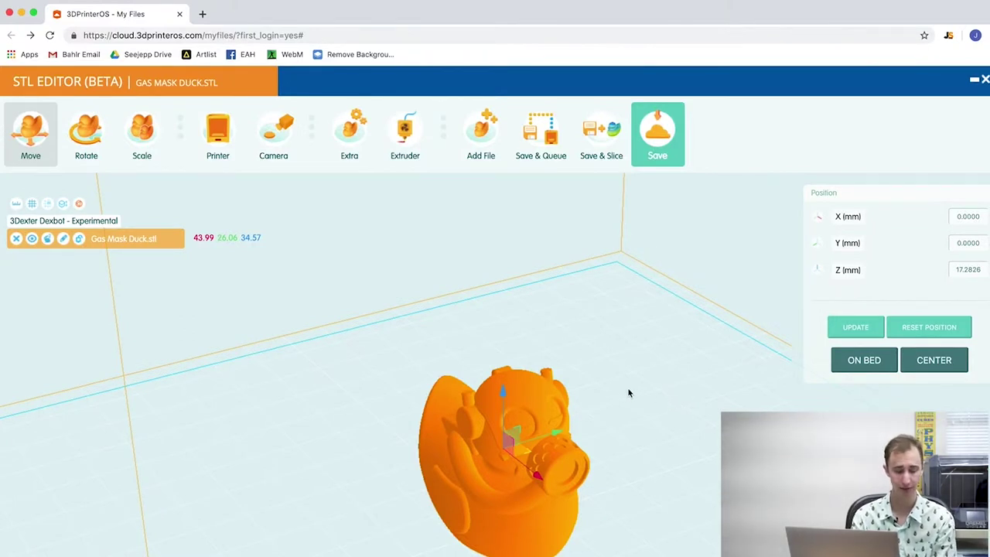
- Orbit the view around the Gas Mask Duck model
{"action": "left_click_drag", "start_coordinate": [628, 393], "coordinate": [619, 318]}
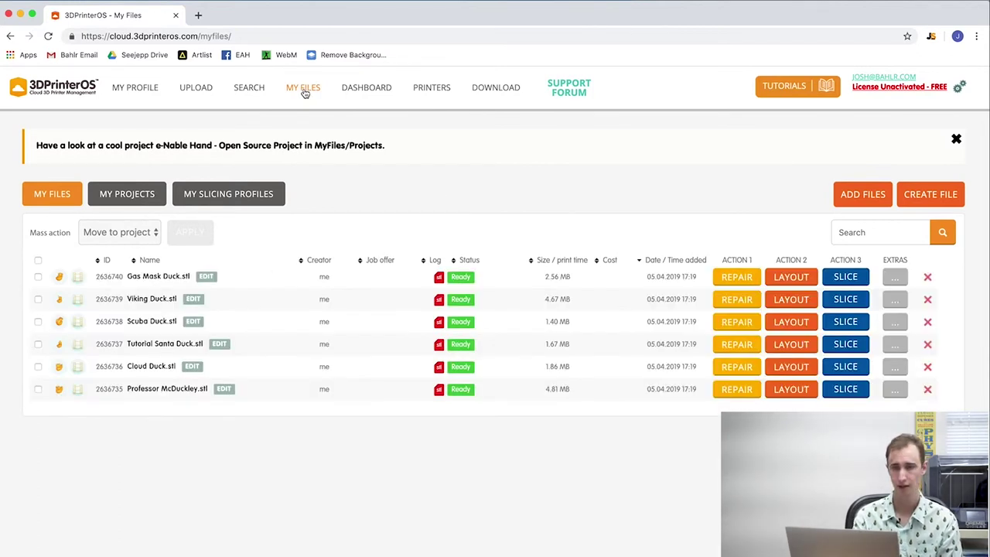
- Show My Projects and expand 'This is my first project' to reveal its base files
{"action": "left_click", "coordinate": [125, 197]}
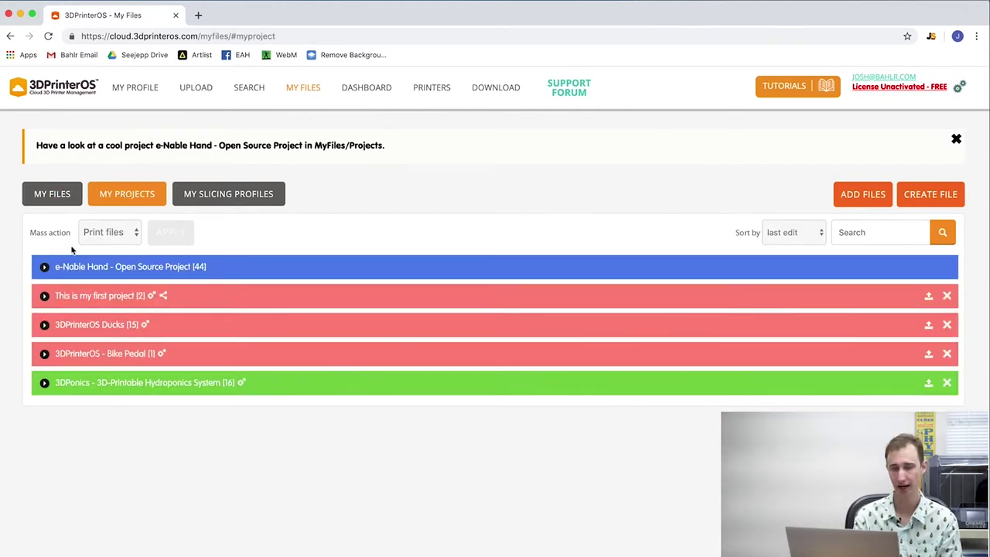
{"action": "left_click", "coordinate": [45, 296]}
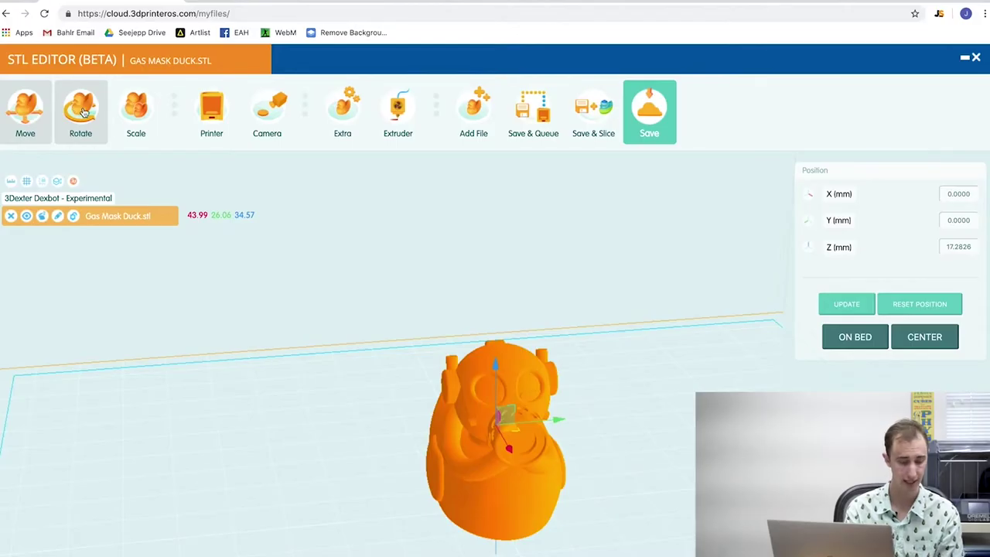
{"action": "left_click", "coordinate": [82, 110]}
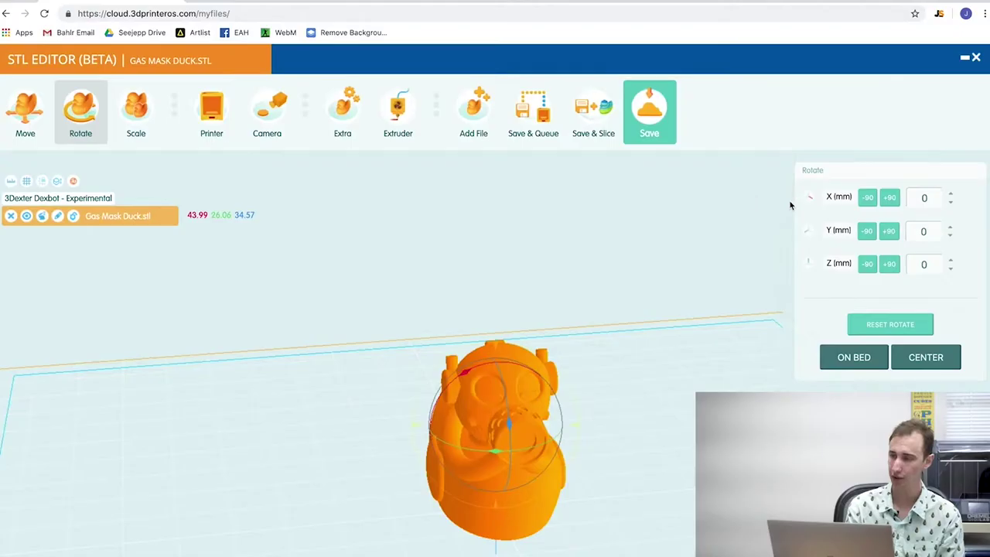
{"action": "left_click", "coordinate": [867, 198]}
{"action": "left_click", "coordinate": [867, 198]}
{"action": "left_click", "coordinate": [867, 198]}
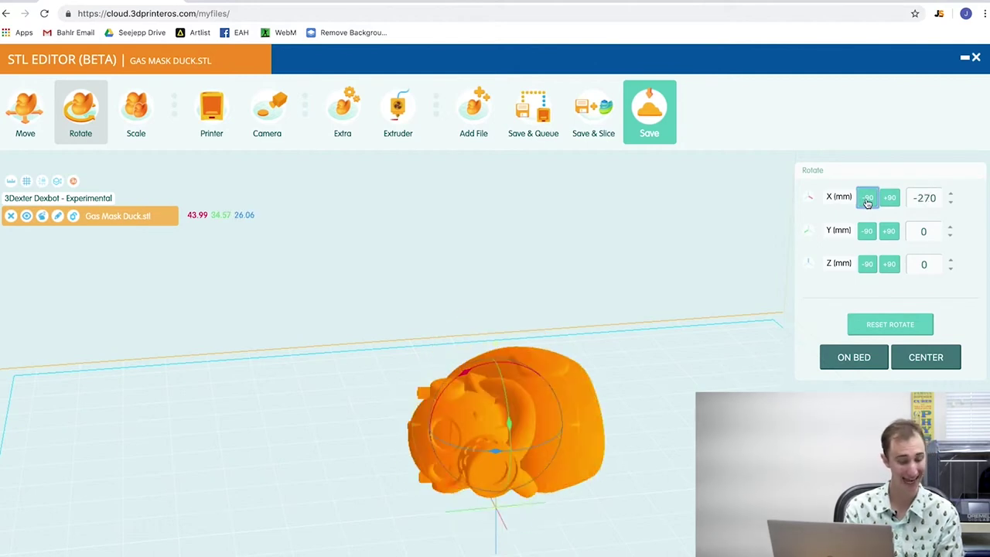
{"action": "left_click", "coordinate": [867, 198]}
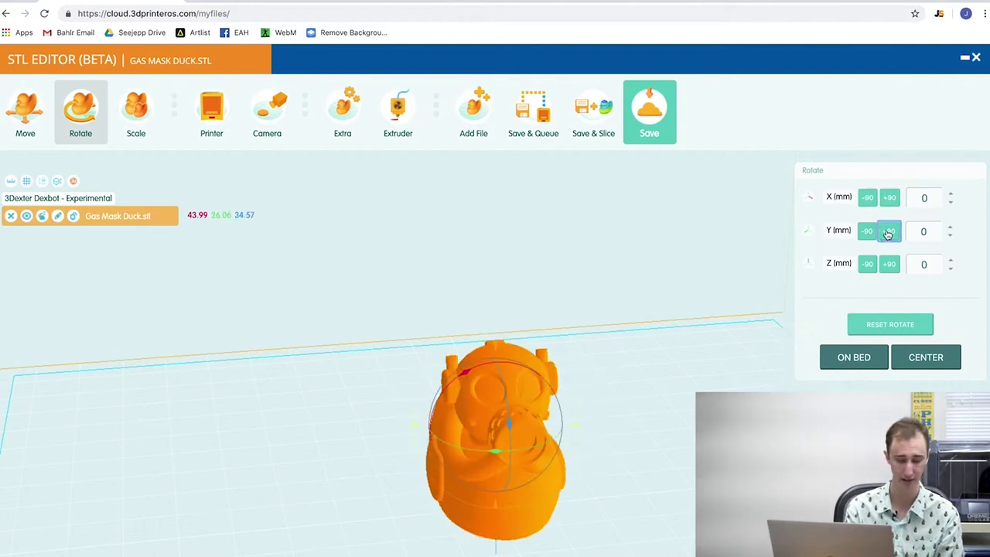
{"action": "left_click", "coordinate": [888, 231]}
{"action": "left_click", "coordinate": [889, 231]}
{"action": "left_click", "coordinate": [889, 231]}
{"action": "left_click", "coordinate": [888, 231]}
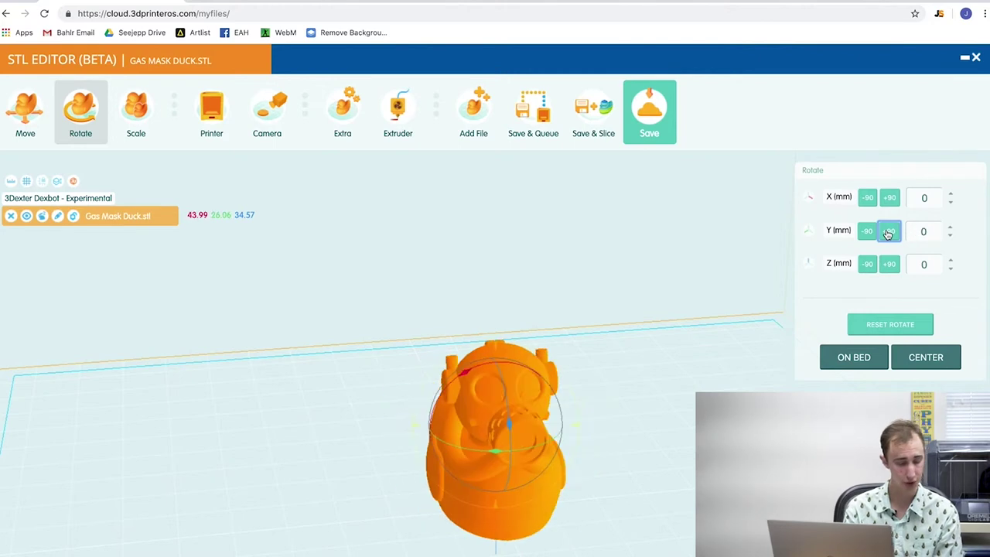
{"action": "left_click", "coordinate": [867, 265]}
{"action": "left_click", "coordinate": [889, 266]}
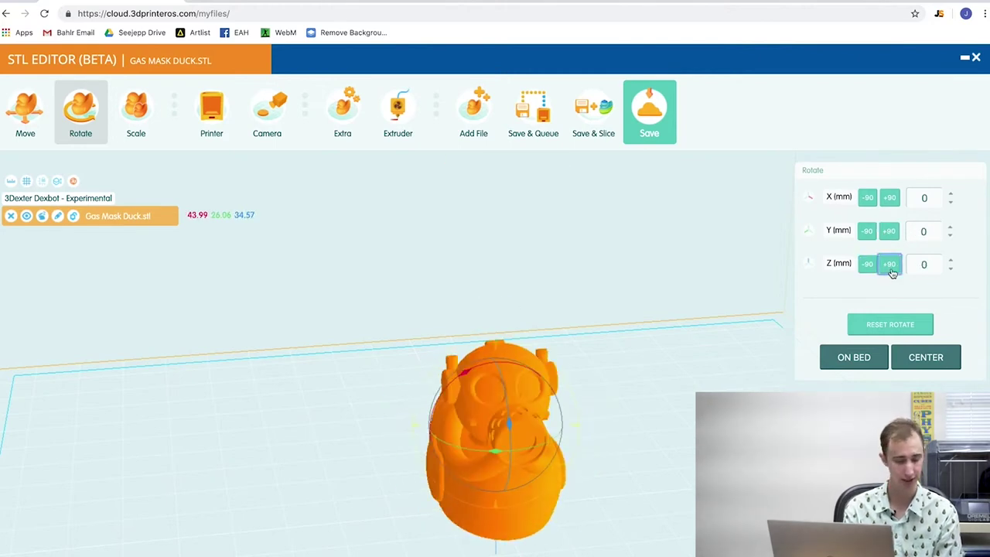
{"action": "left_click", "coordinate": [867, 265]}
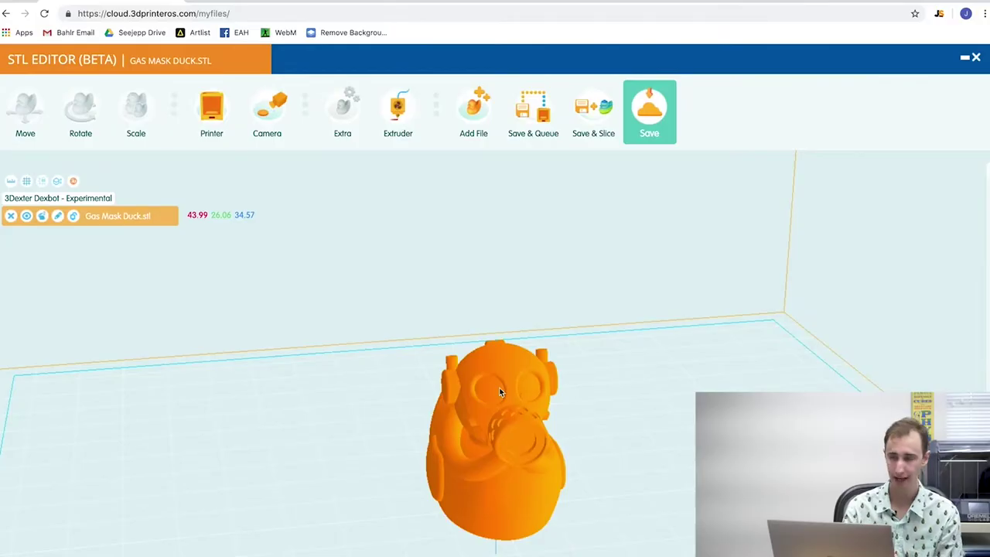
{"action": "left_click", "coordinate": [499, 387]}
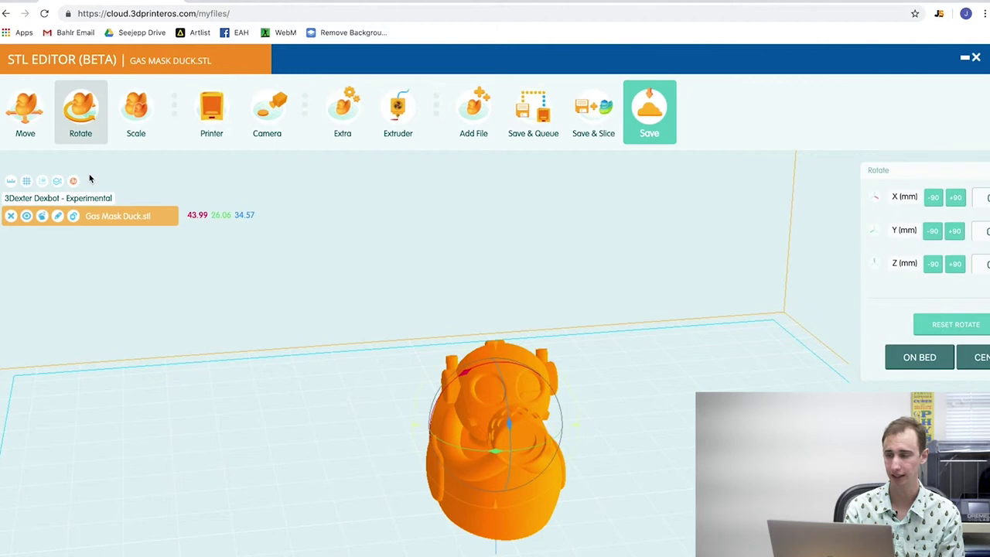
{"action": "left_click", "coordinate": [25, 120]}
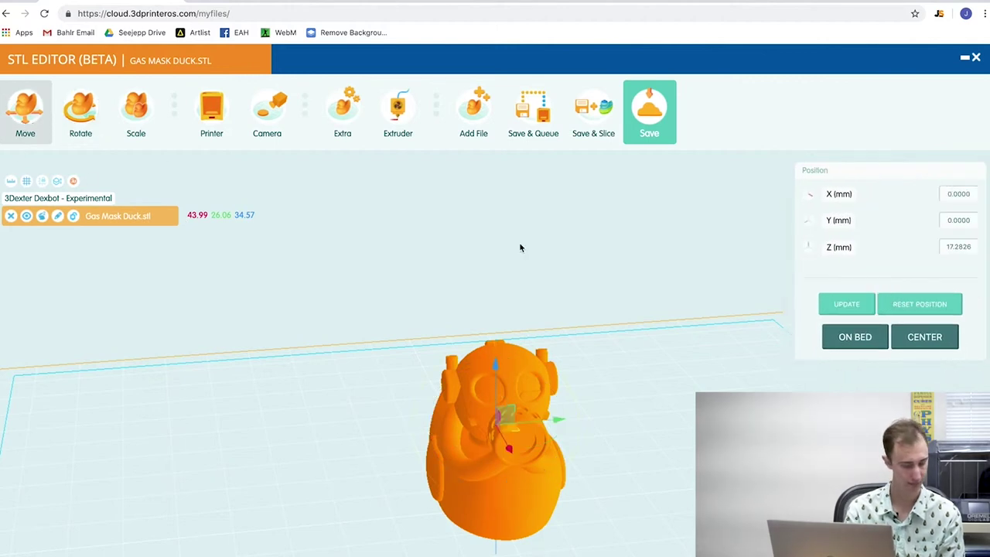
- Drop the Gas Mask Duck onto the bed, centre it, and save the model
{"action": "left_click", "coordinate": [847, 338]}
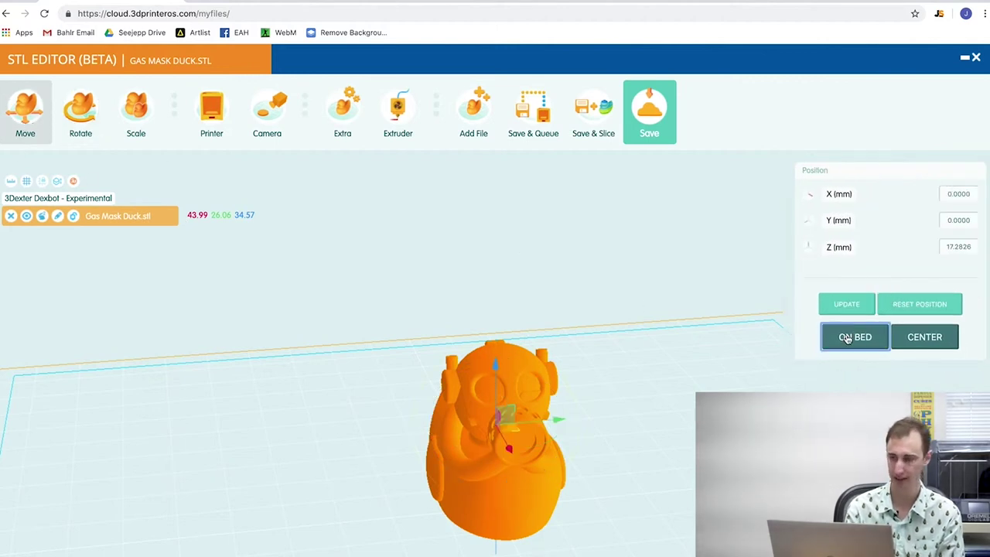
{"action": "left_click", "coordinate": [928, 338]}
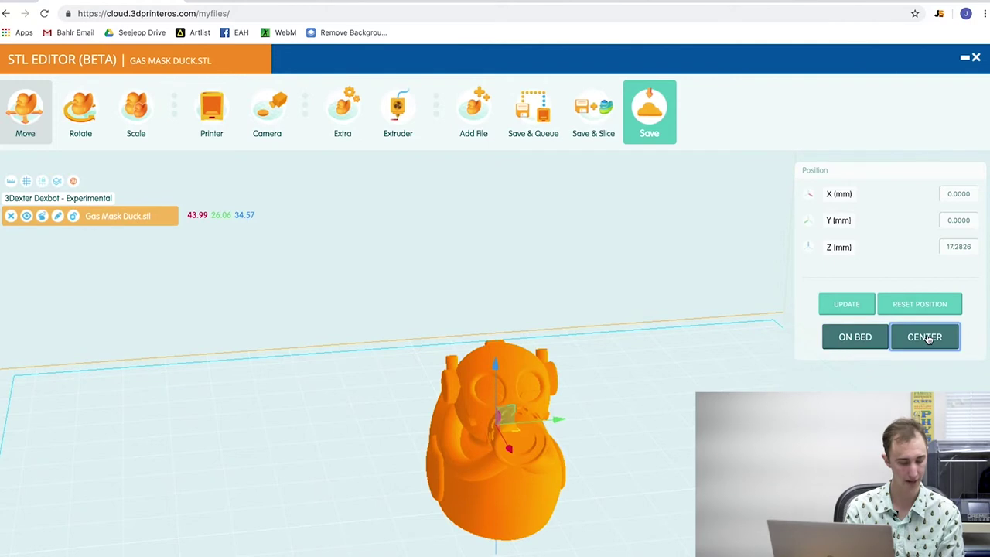
{"action": "left_click", "coordinate": [672, 281]}
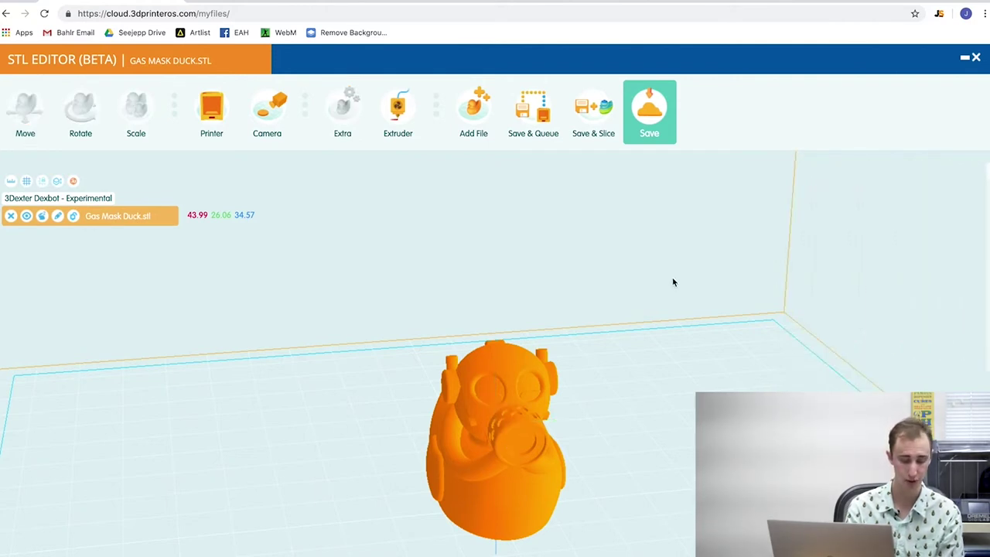
{"action": "left_click_drag", "start_coordinate": [672, 281], "coordinate": [563, 276]}
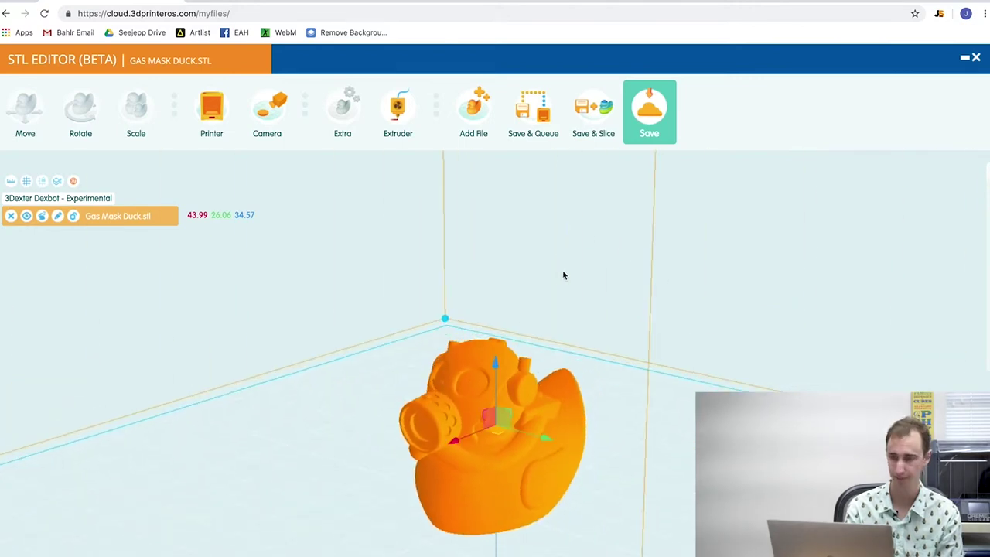
{"action": "left_click", "coordinate": [648, 114]}
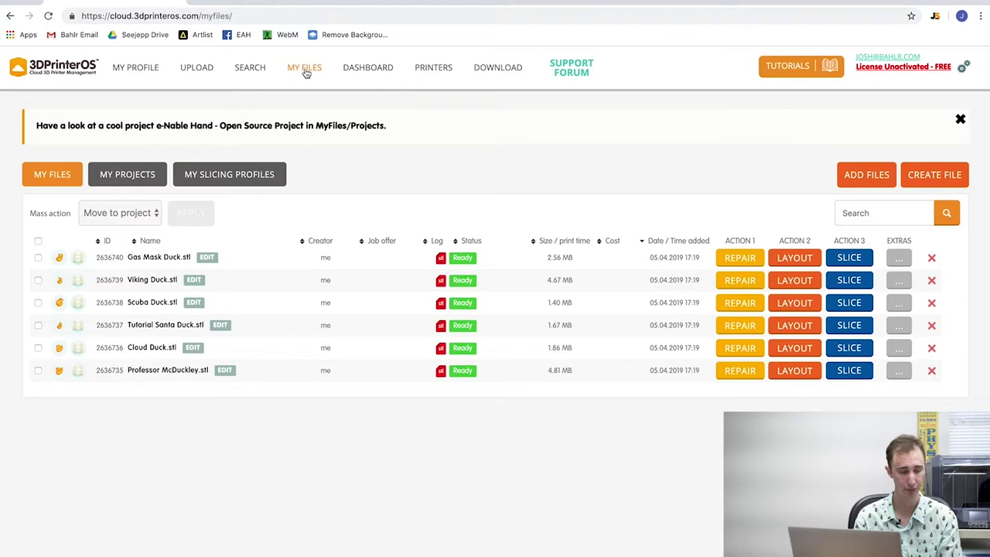
{"action": "left_click", "coordinate": [126, 178]}
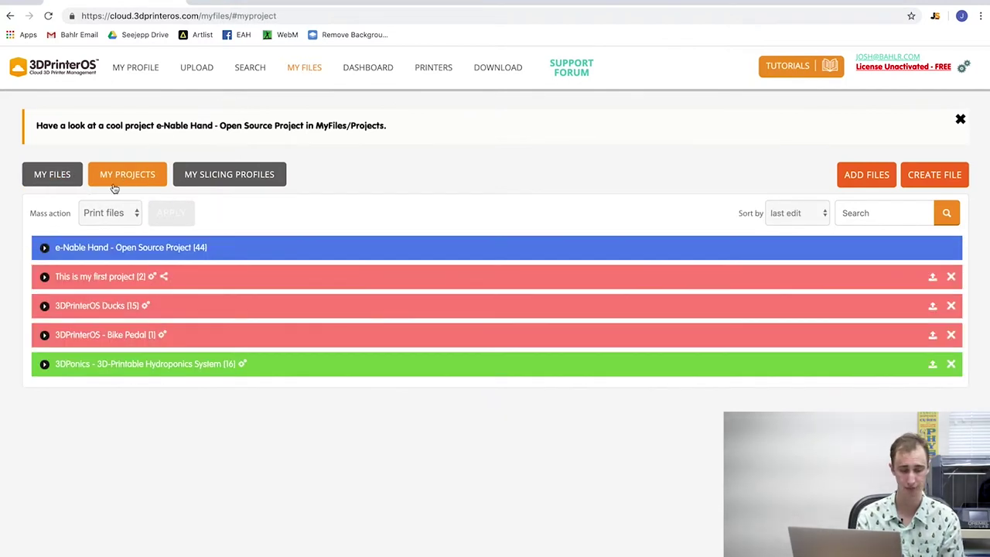
{"action": "left_click", "coordinate": [45, 279]}
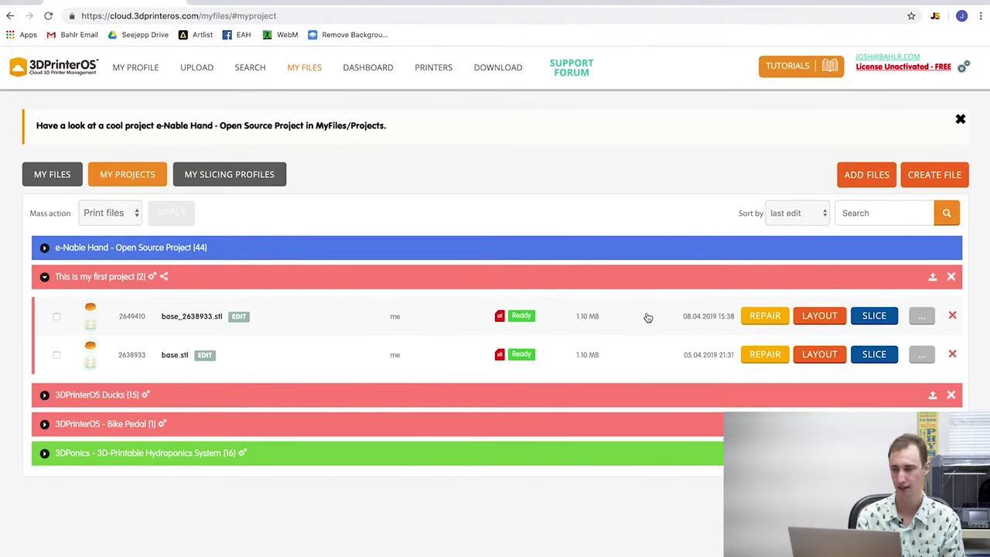
{"action": "left_click", "coordinate": [819, 316]}
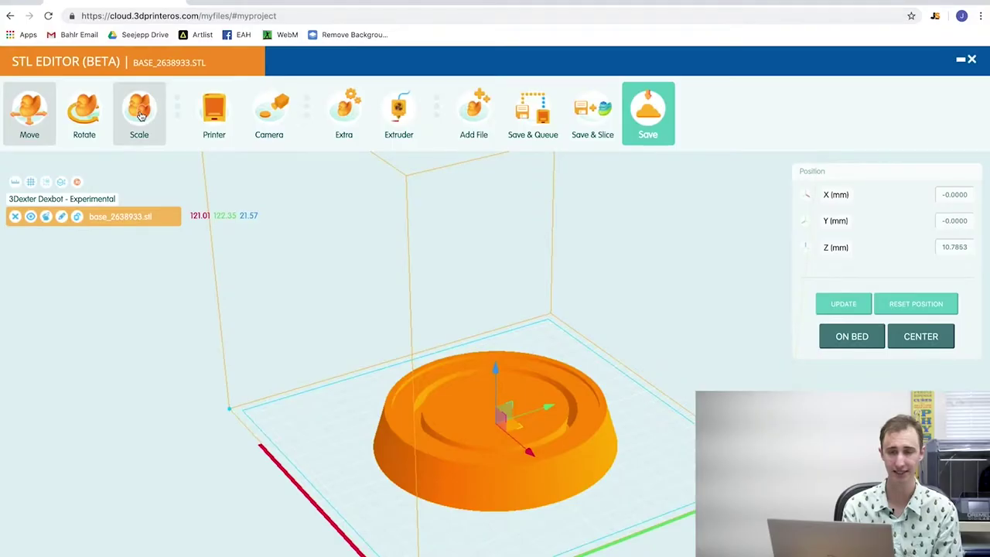
- Scale the base model to 120%, place it on the bed centred, and save it
{"action": "left_click", "coordinate": [140, 115]}
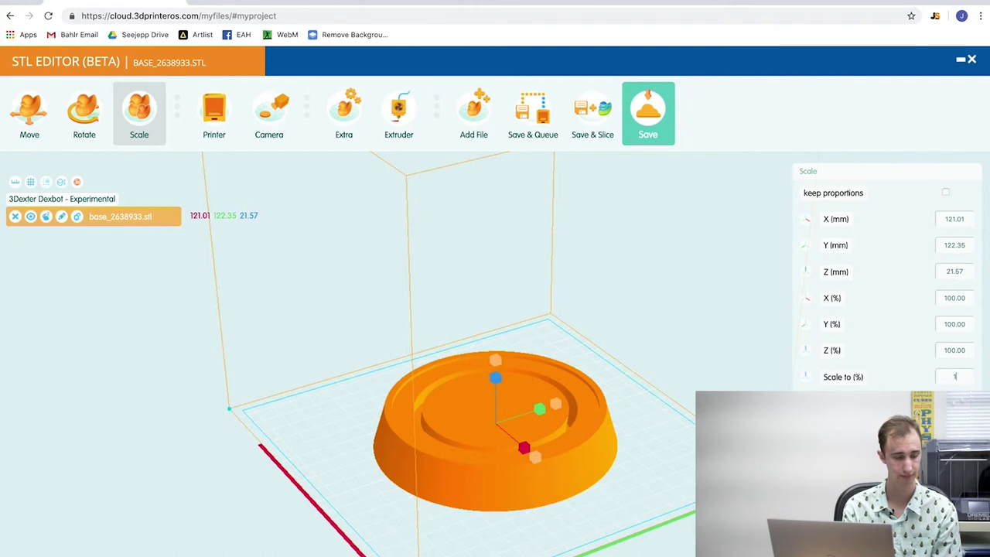
{"action": "key", "text": "Return"}
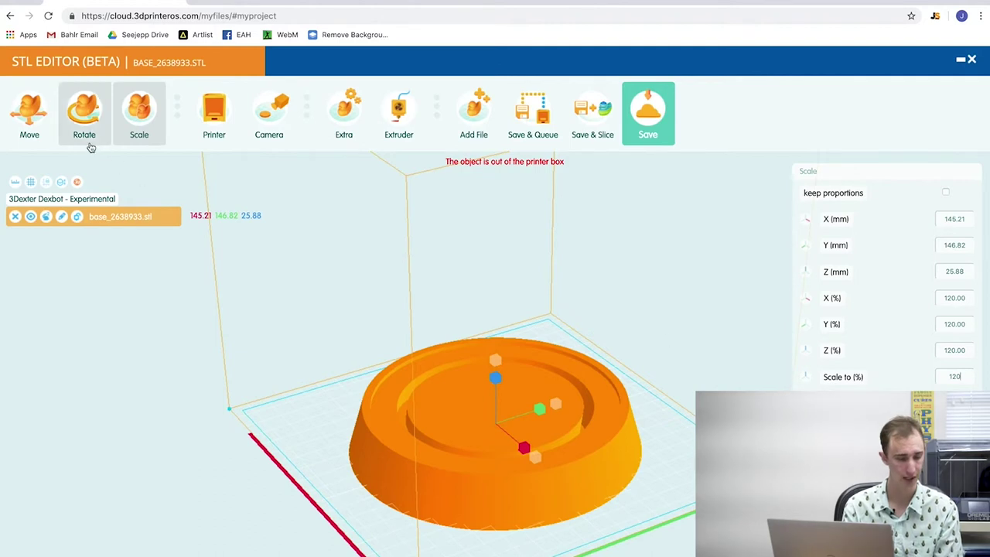
{"action": "left_click", "coordinate": [39, 116]}
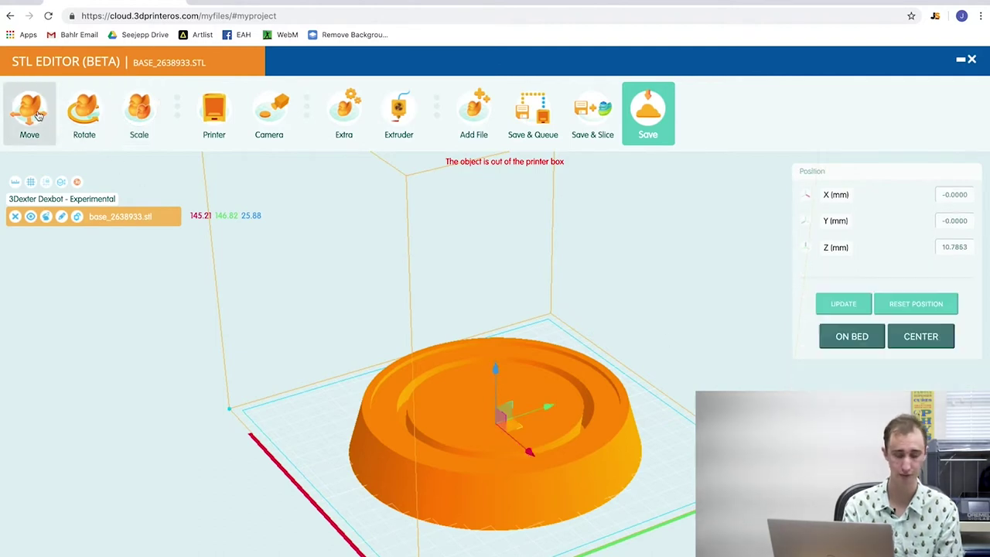
{"action": "left_click", "coordinate": [846, 338]}
{"action": "left_click", "coordinate": [918, 341]}
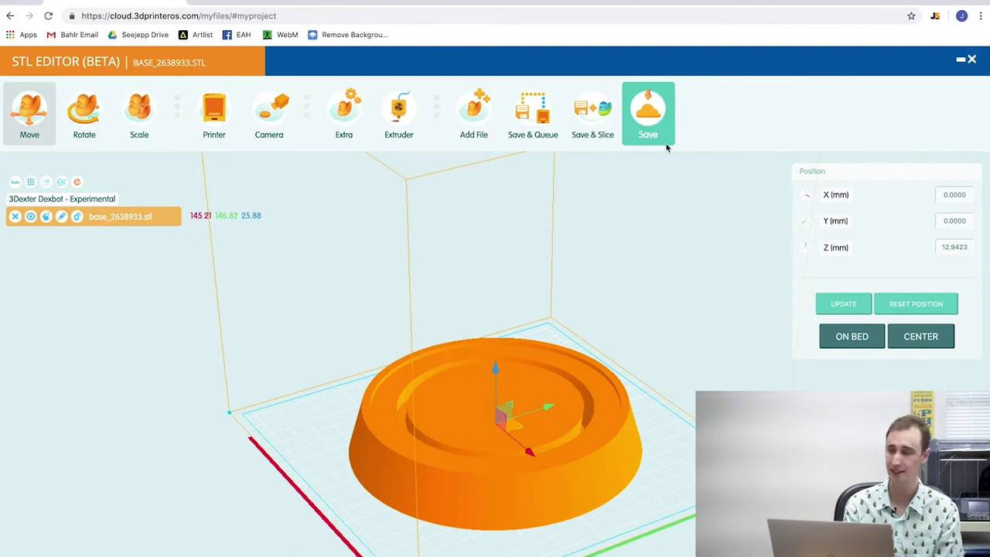
{"action": "left_click", "coordinate": [647, 112]}
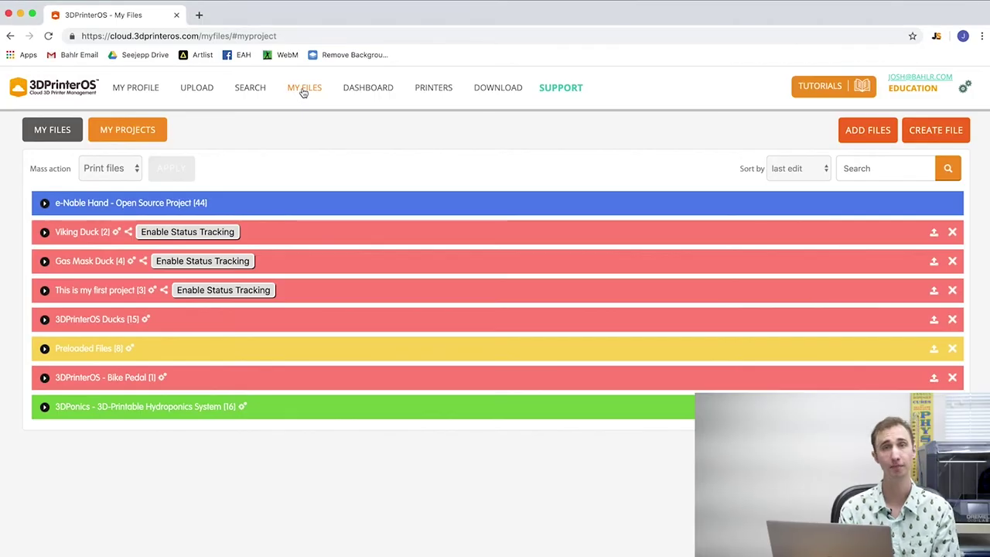
- Open slicer settings for the scaled base file in 'This is my first project'
{"action": "left_click", "coordinate": [300, 90]}
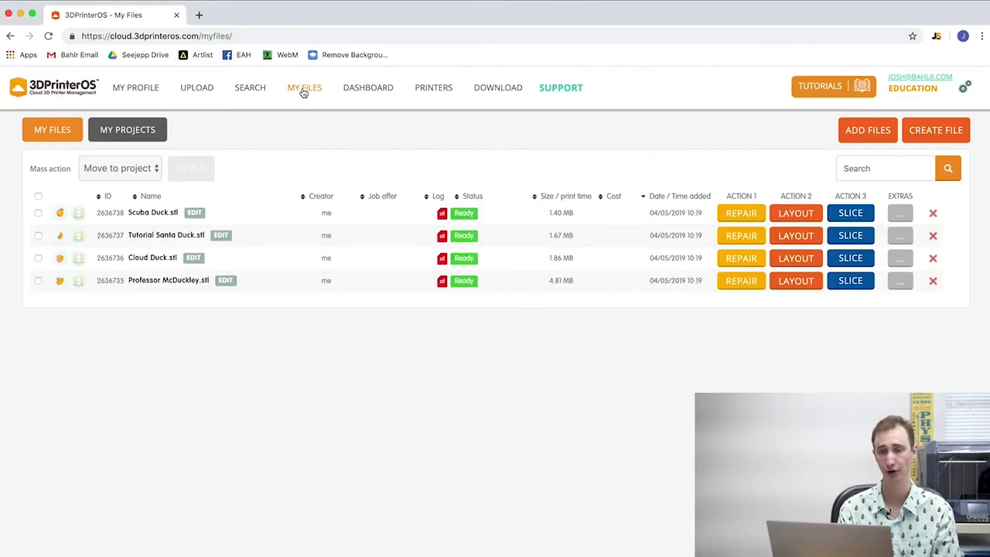
{"action": "left_click", "coordinate": [132, 135]}
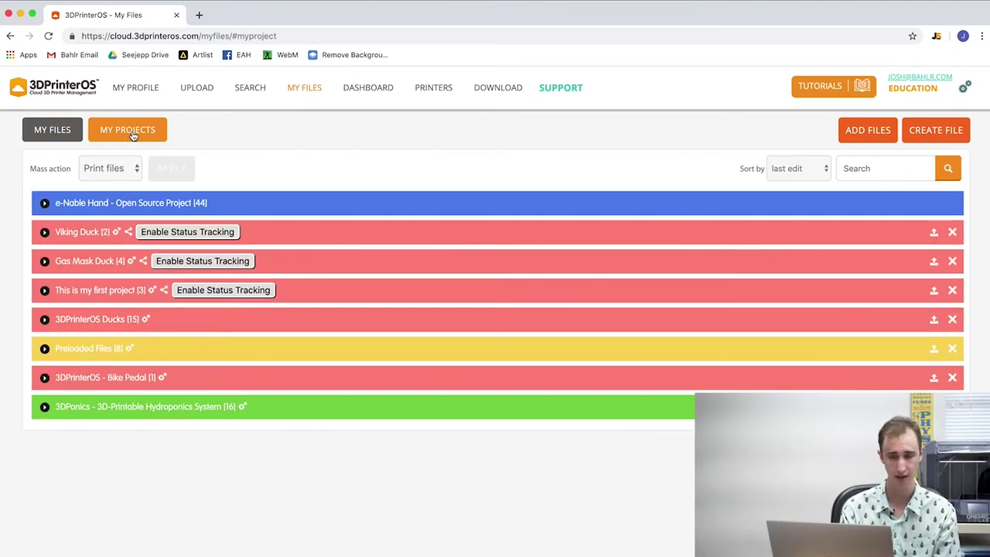
{"action": "left_click", "coordinate": [45, 291]}
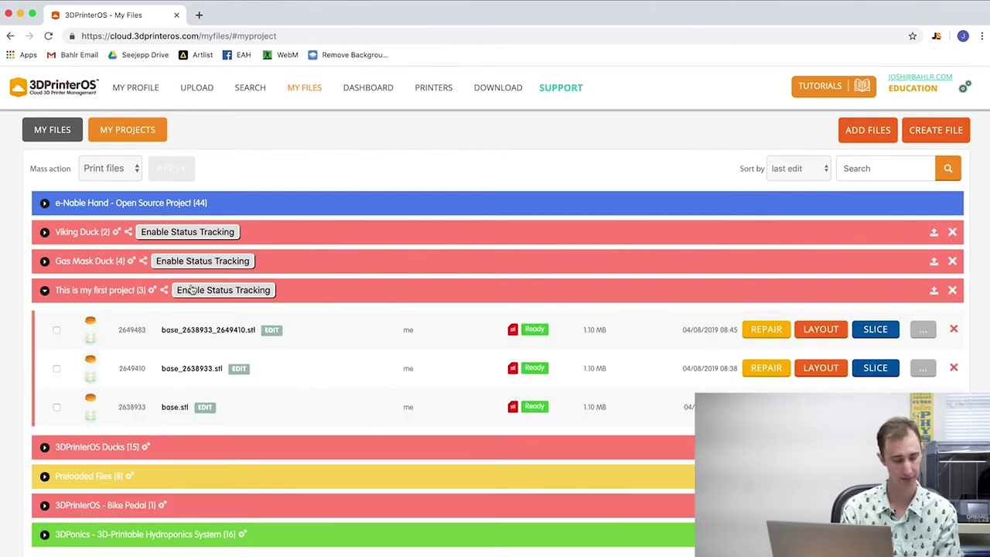
{"action": "left_click", "coordinate": [876, 332]}
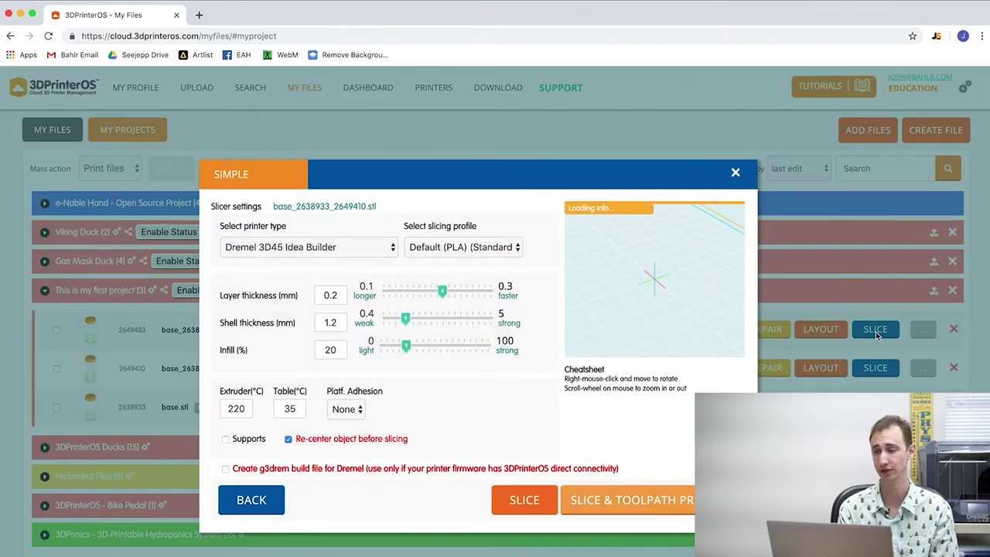
- Slice with the Dremel 3D45 Idea Builder and Default (PLA) (Standard) profile
{"action": "left_click", "coordinate": [372, 247]}
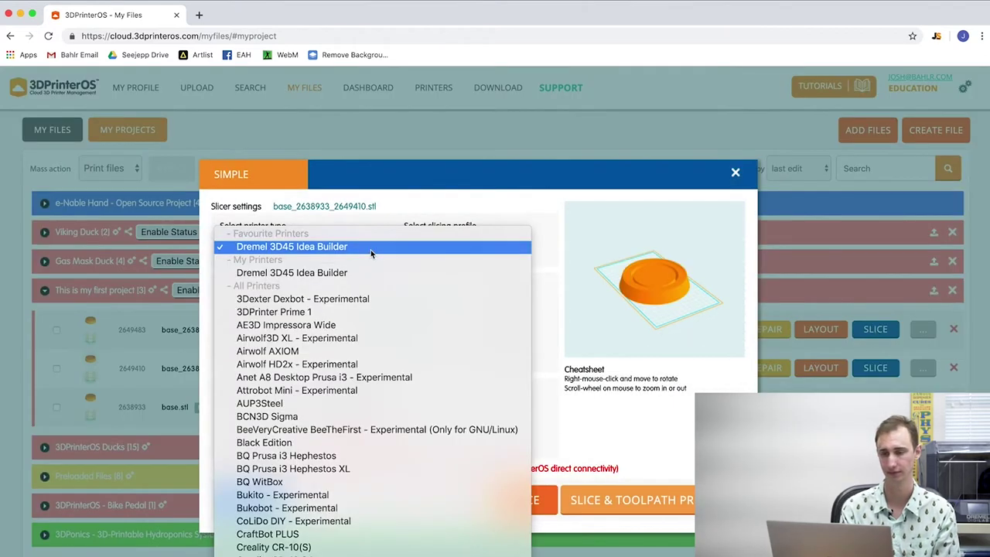
{"action": "left_click", "coordinate": [371, 249]}
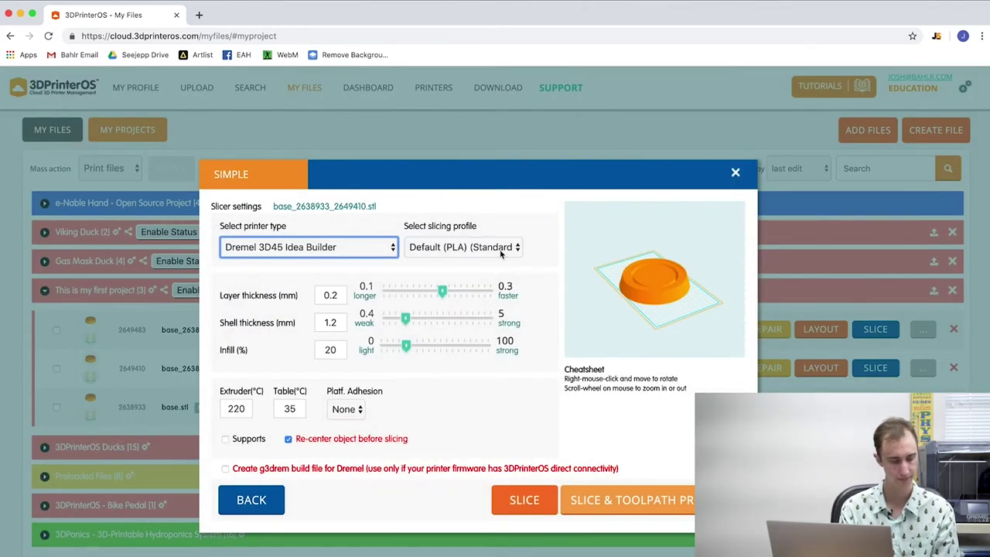
{"action": "left_click", "coordinate": [502, 250]}
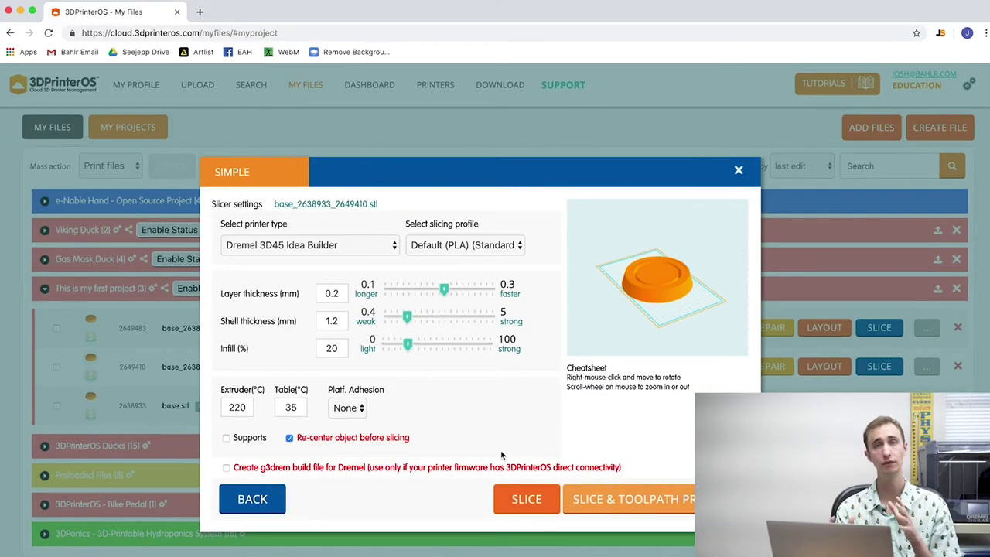
{"action": "left_click", "coordinate": [531, 500]}
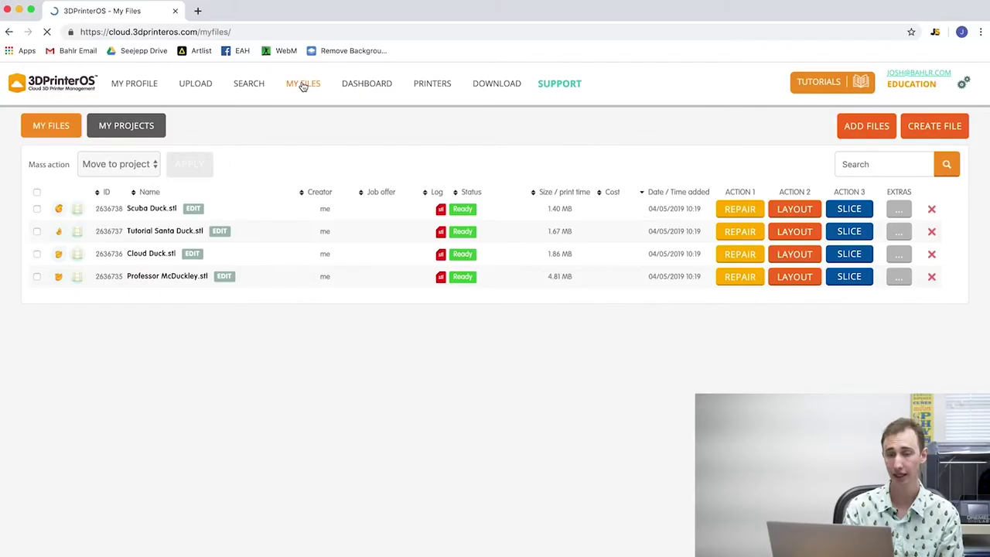
- Refresh My Projects and expand the project to reveal the new base G-code file
{"action": "left_click", "coordinate": [302, 85]}
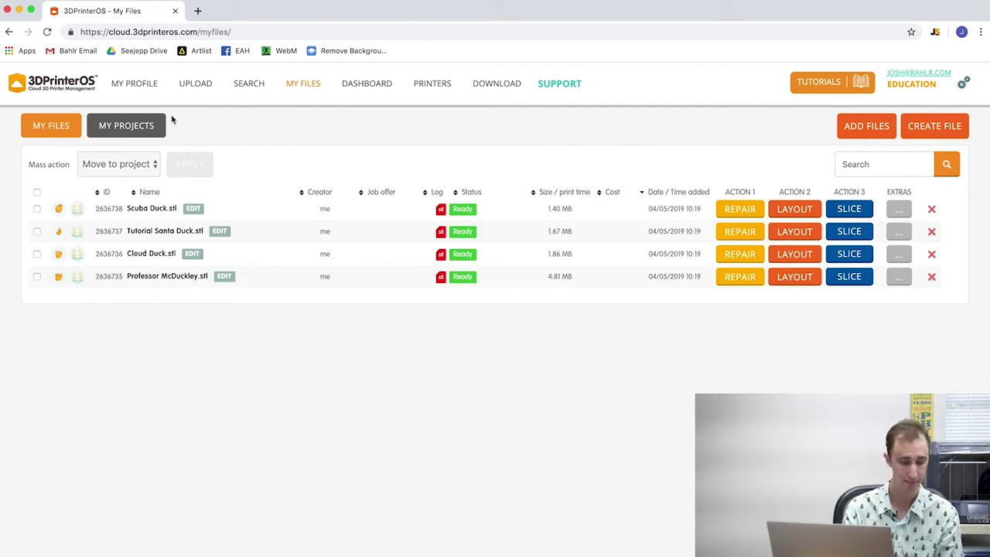
{"action": "left_click", "coordinate": [128, 128]}
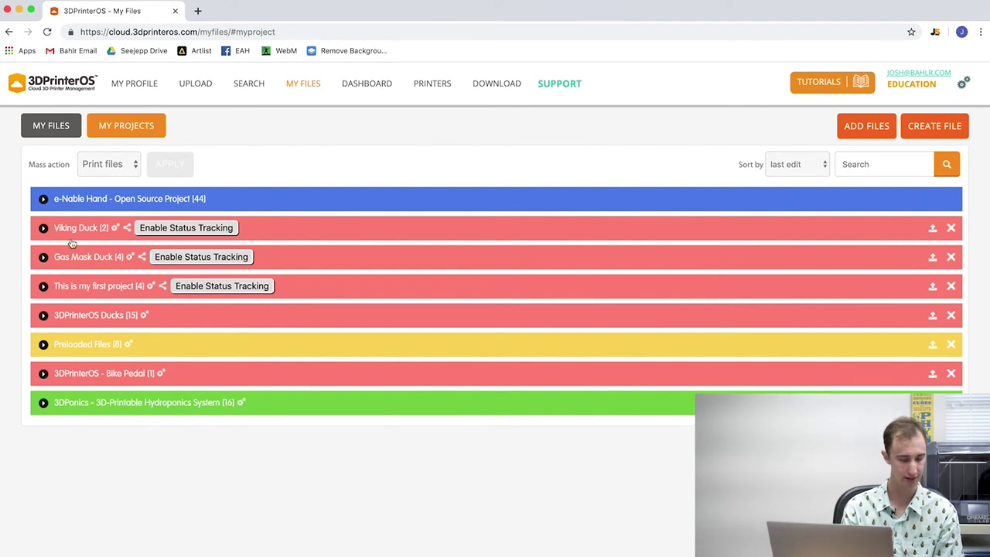
{"action": "left_click", "coordinate": [43, 287]}
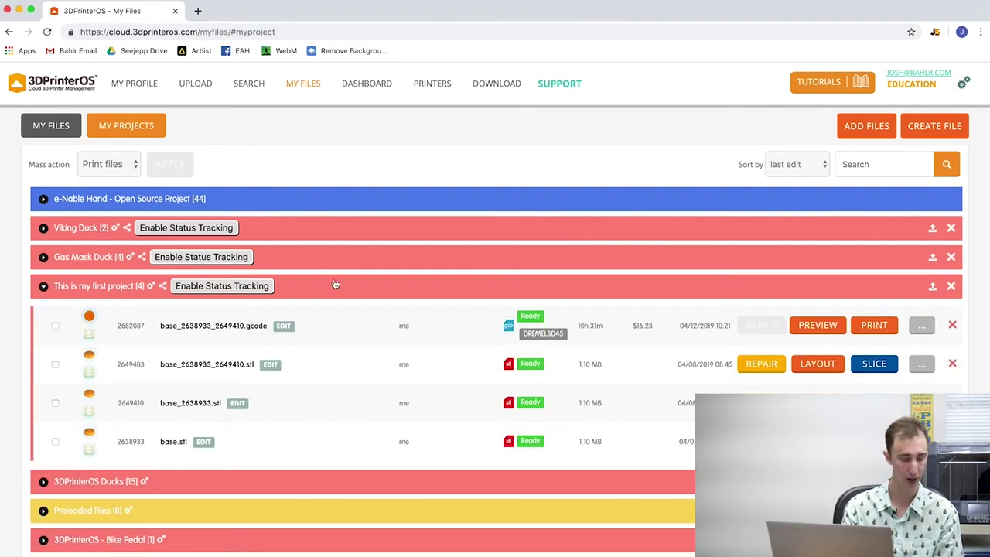
- Queue the G-code on Hayden Library 1 with the library card number, then view the printers page
{"action": "left_click", "coordinate": [873, 325]}
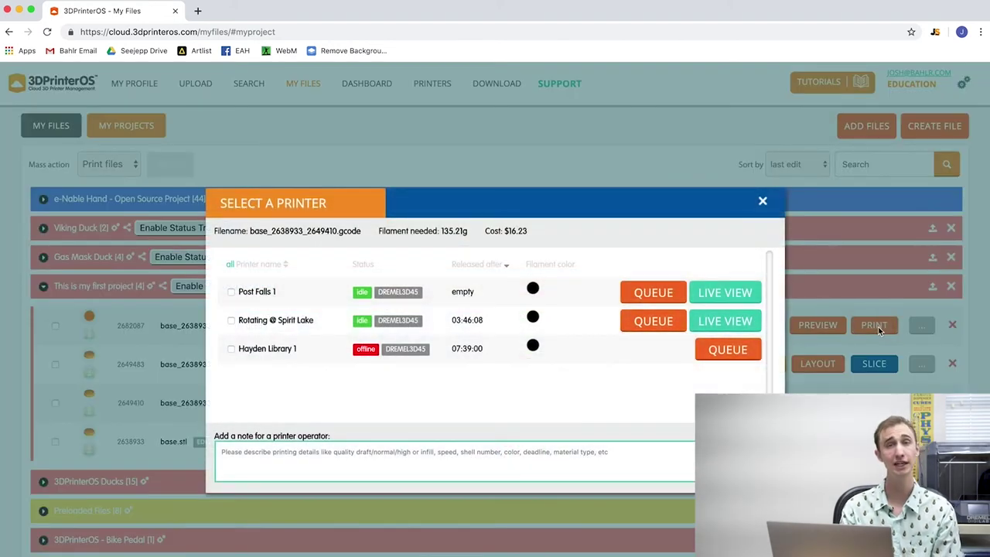
{"action": "left_click", "coordinate": [728, 351]}
{"action": "left_click", "coordinate": [475, 247]}
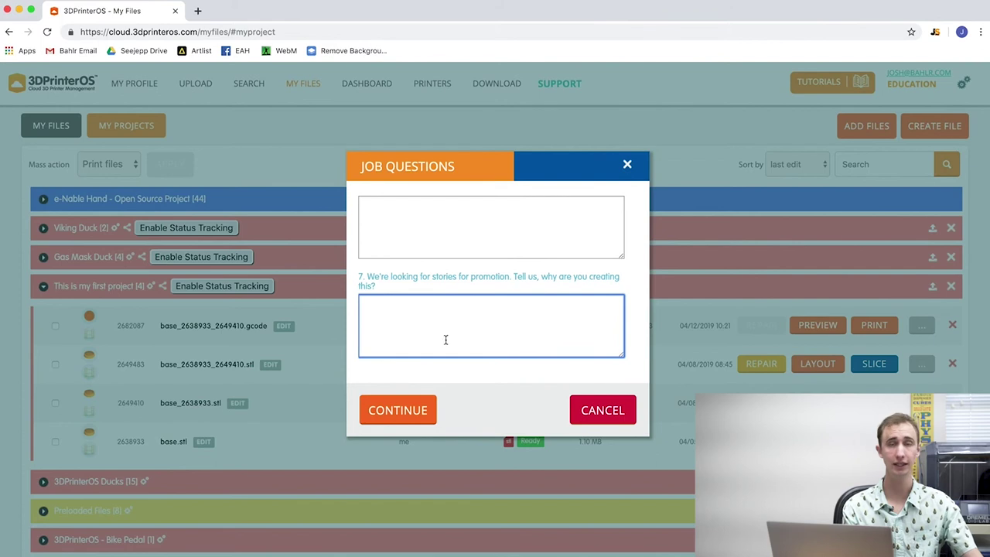
{"action": "left_click", "coordinate": [408, 411]}
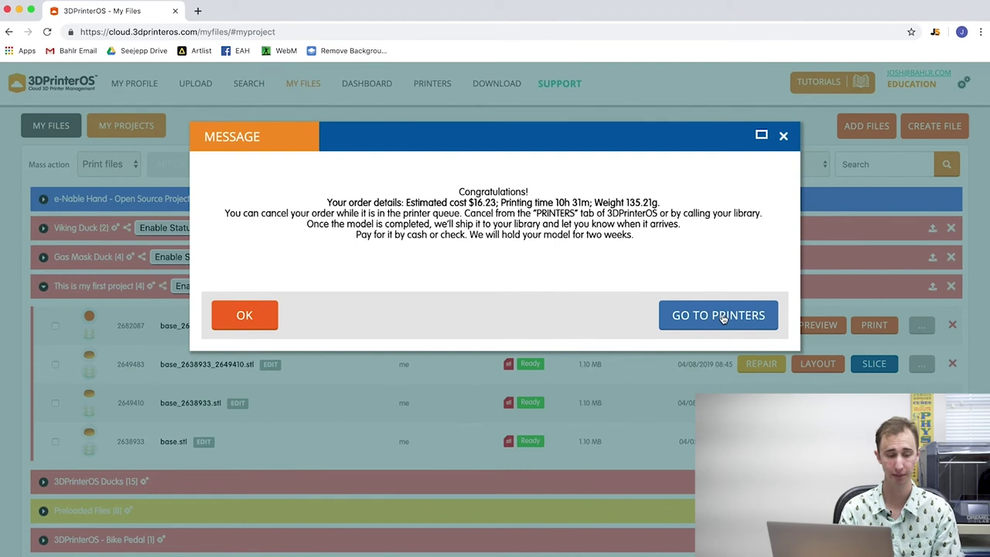
{"action": "left_click", "coordinate": [721, 316]}
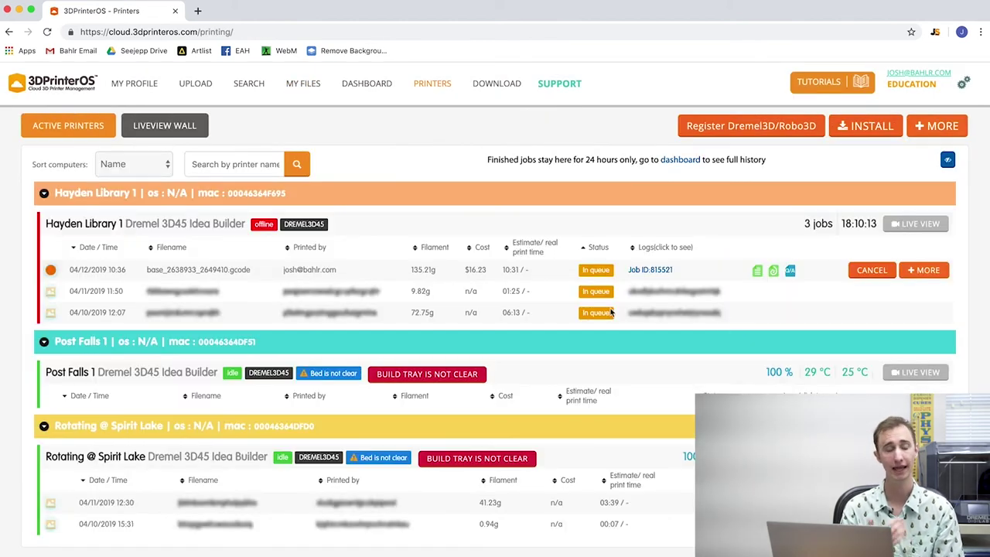